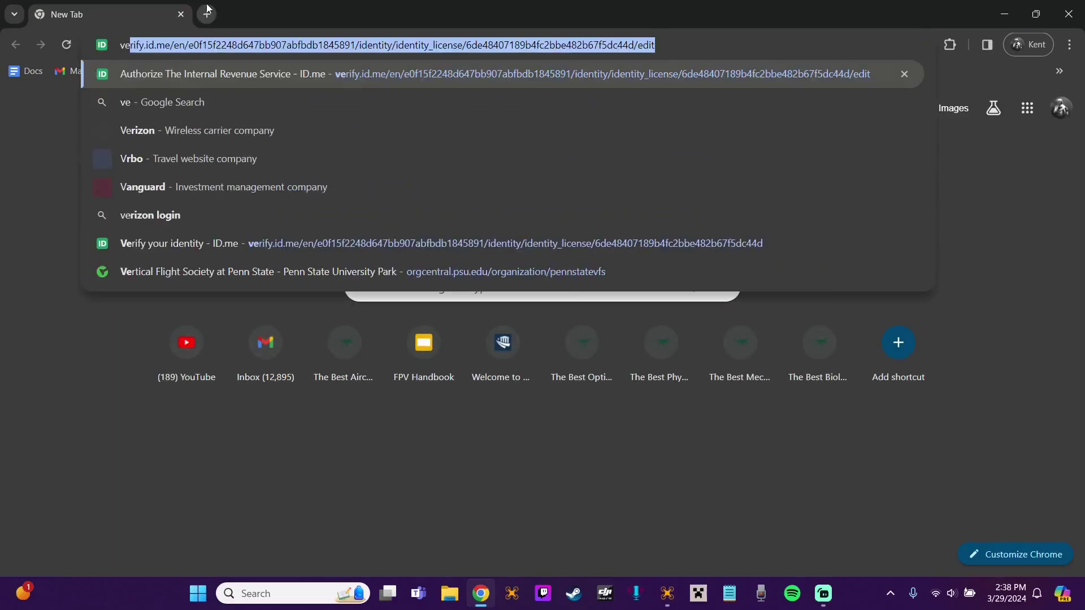
- Google 'velocidrone website' and go to the VelociDrone shop page from the results
text(bsite)
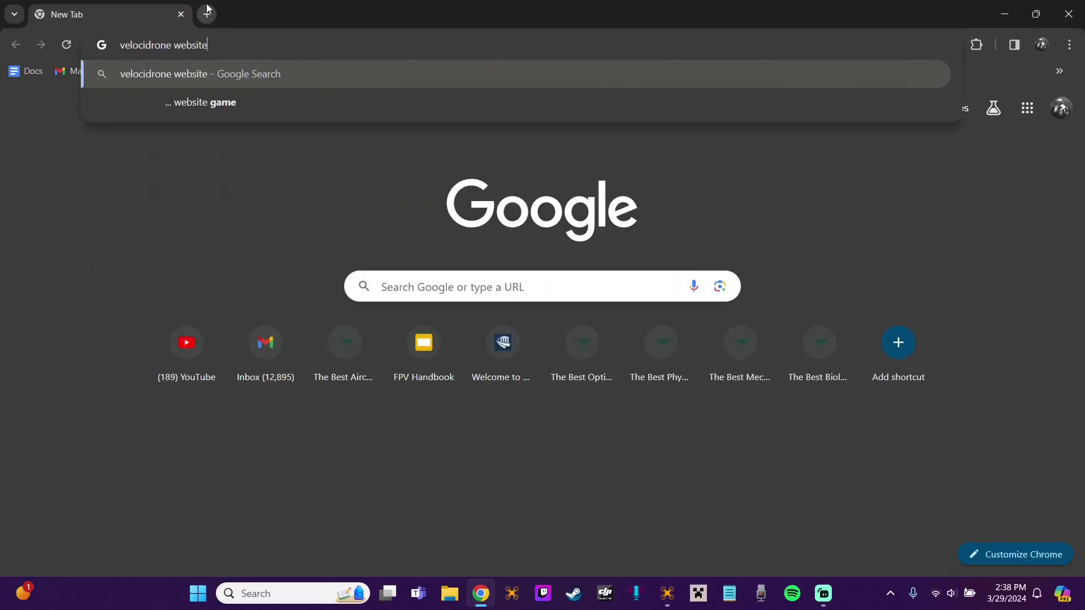
key(Return)
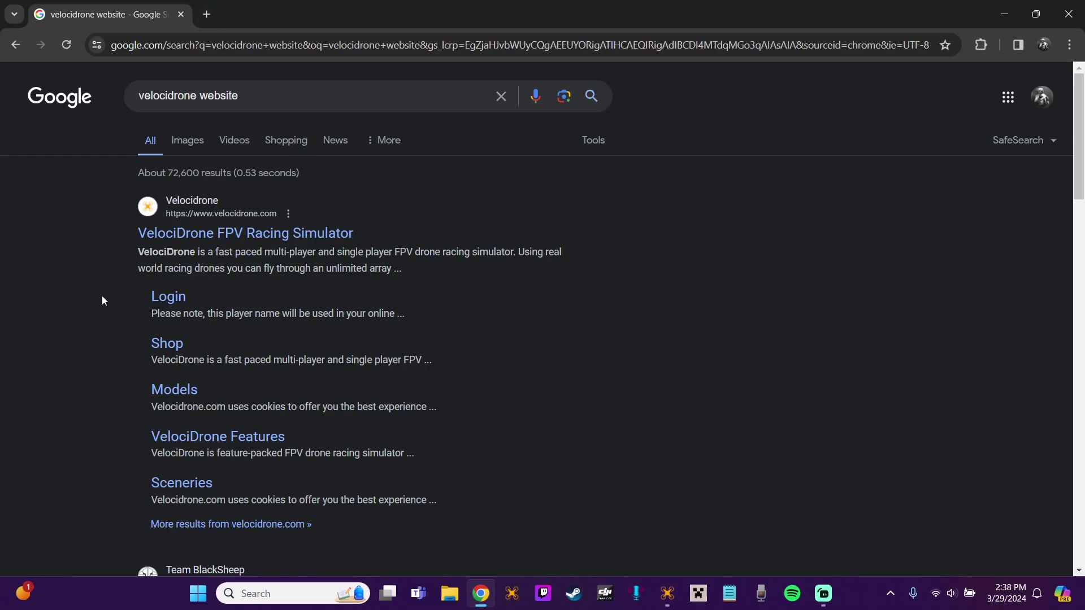
click(181, 344)
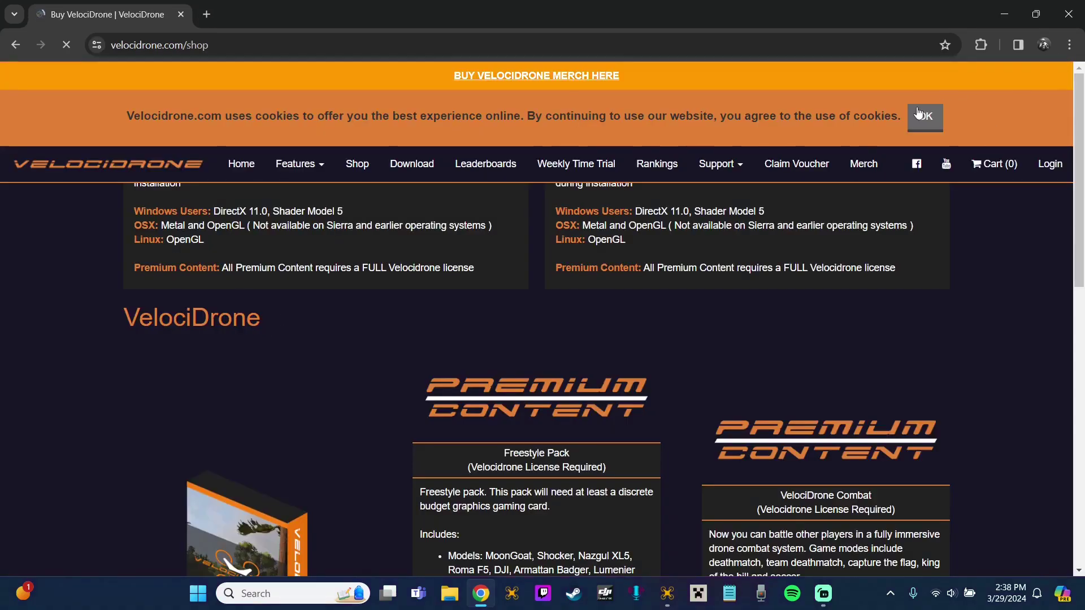
- Accept the cookie notice, log in, and download the Windows VelociDrone 1.17.0 Full build
click(926, 116)
click(1041, 111)
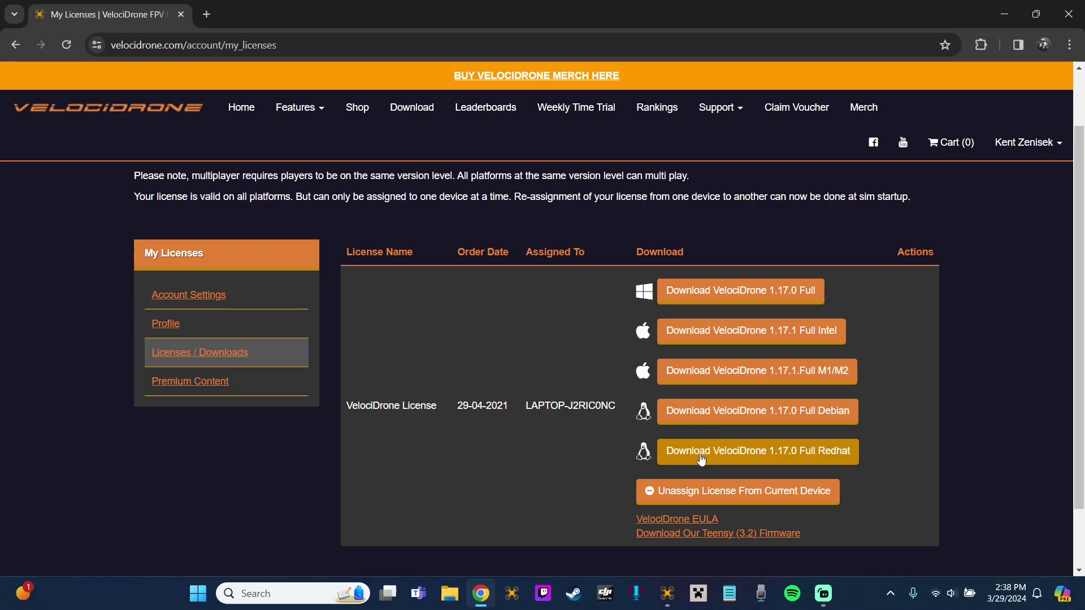
click(724, 293)
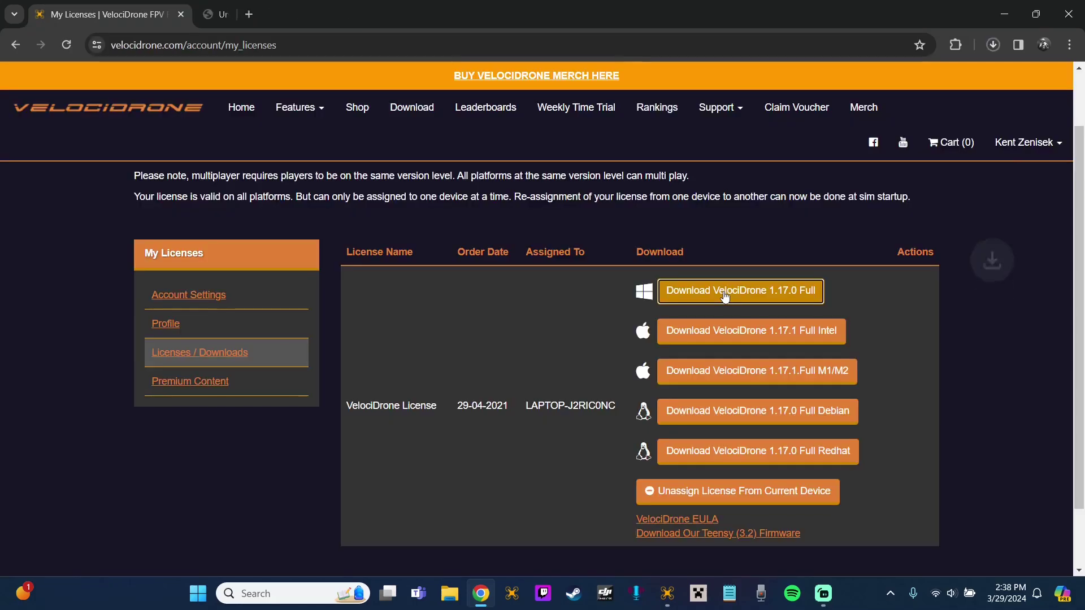
click(993, 46)
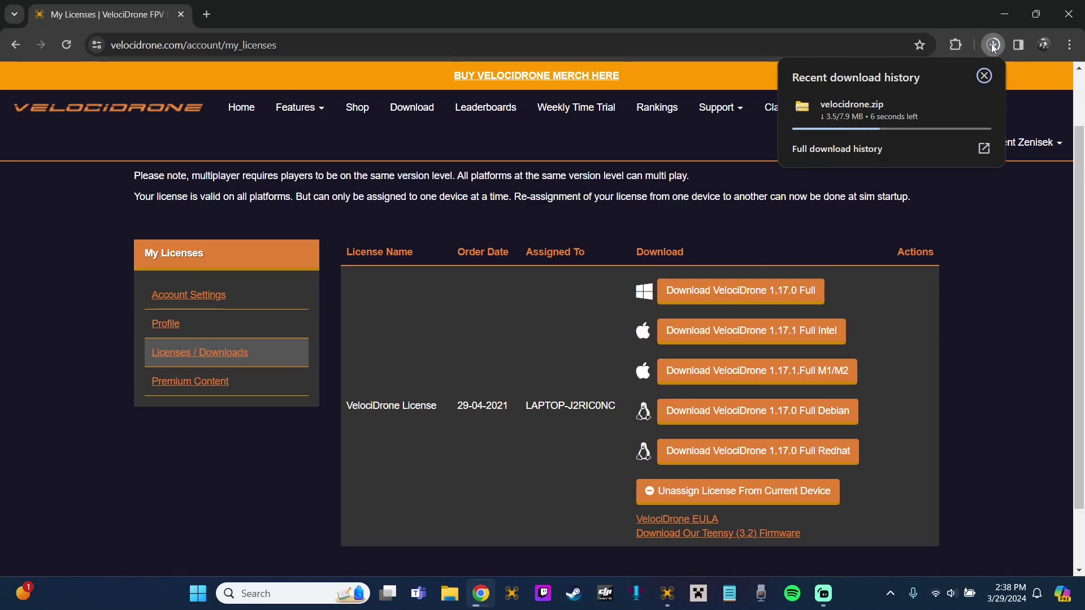
- Drag the downloaded velocidrone.zip onto the desktop and open it
drag(938, 20, 791, 40)
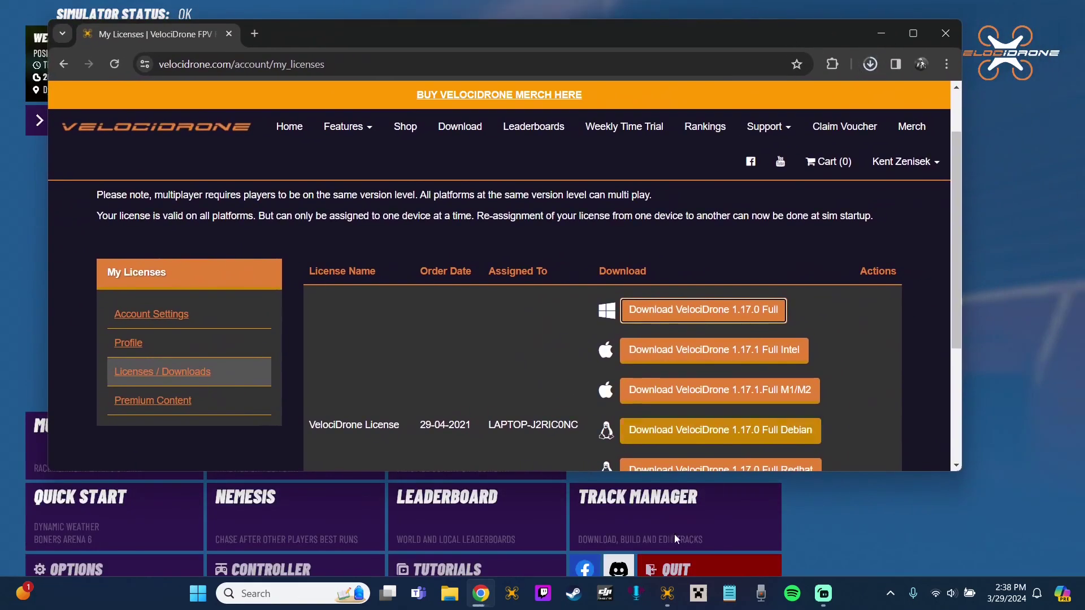
click(667, 594)
key(alt+Tab)
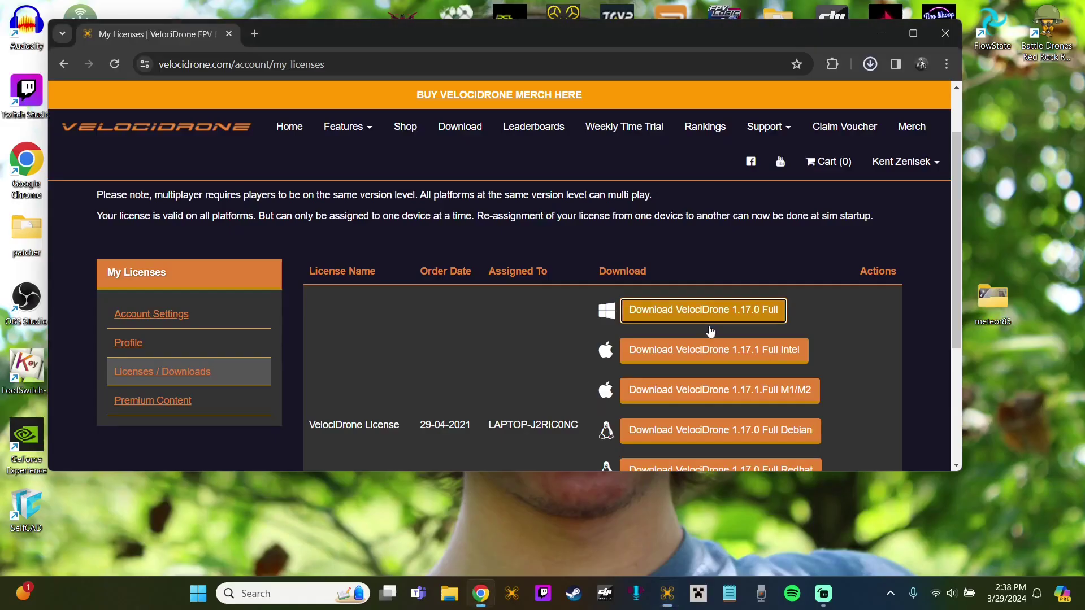
drag(715, 52, 635, 62)
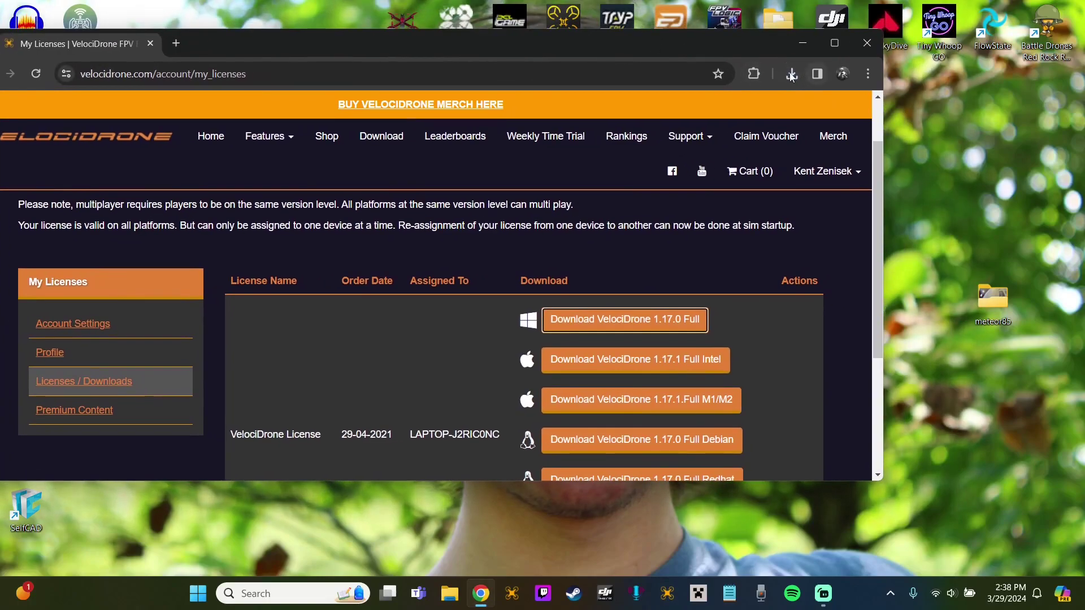
click(791, 74)
drag(650, 138, 944, 170)
double_click(936, 160)
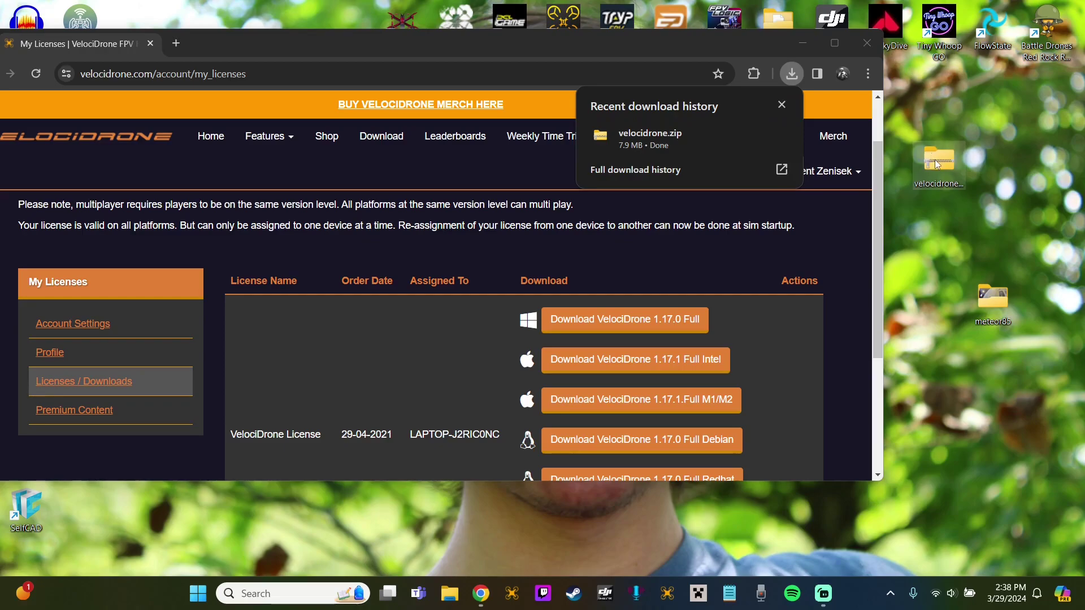
- Extract all files from velocidrone.zip after Launcher.exe won't run inside the zip
double_click(238, 226)
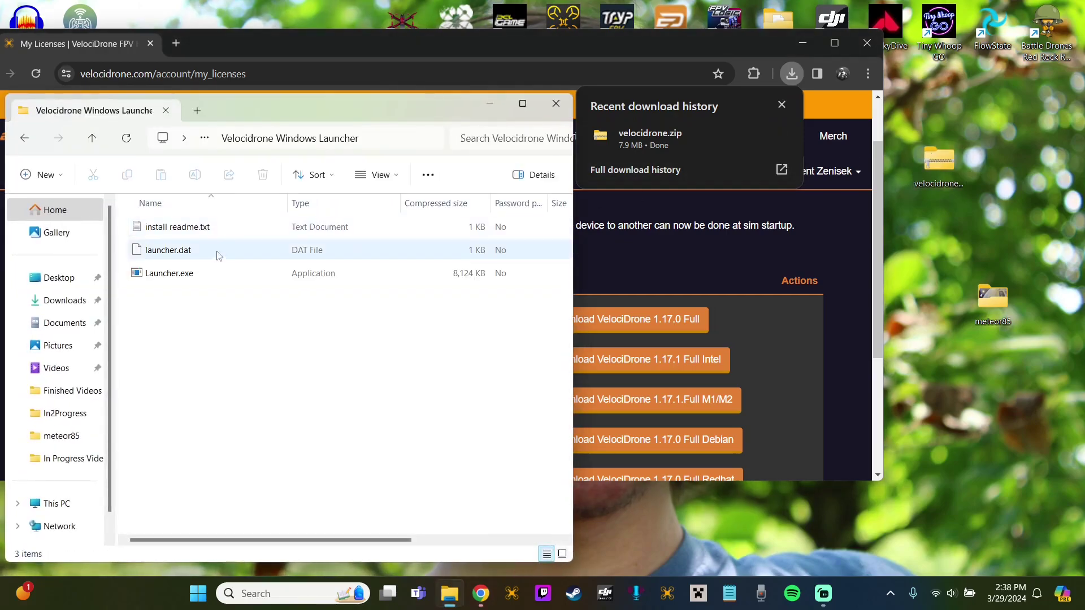
double_click(200, 257)
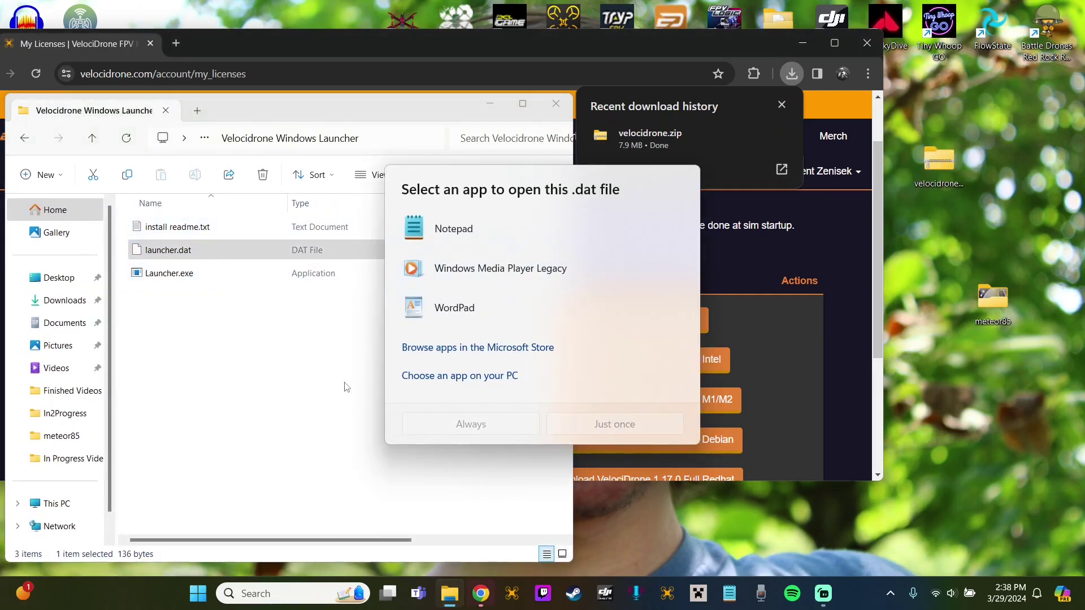
click(260, 318)
double_click(208, 277)
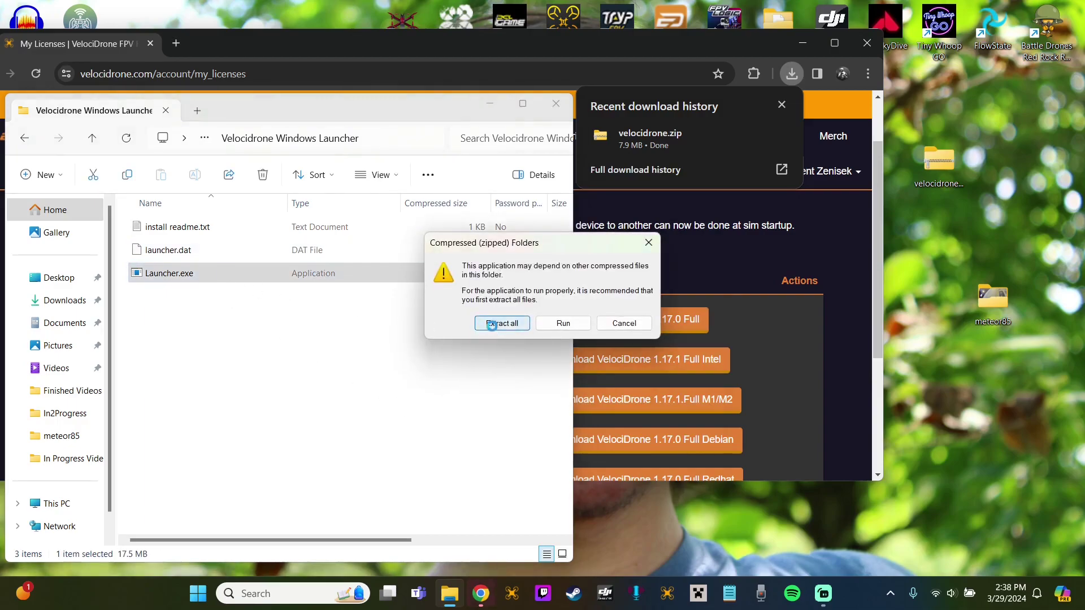
click(439, 322)
click(656, 439)
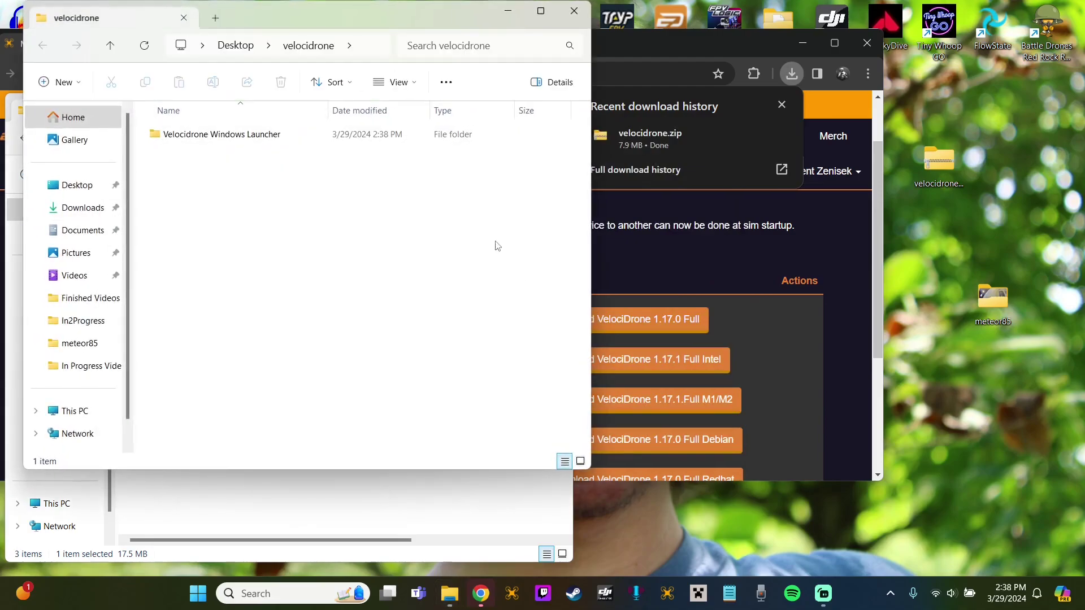
- Move the Velocidrone Windows Launcher folder onto the desktop and delete velocidrone.zip
drag(284, 138, 946, 176)
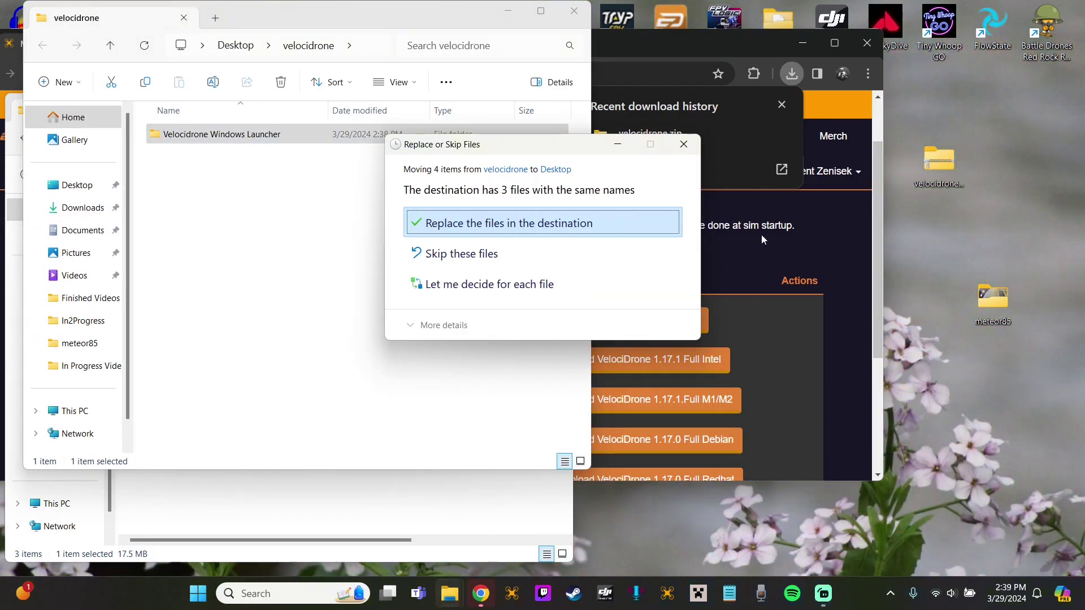
click(684, 145)
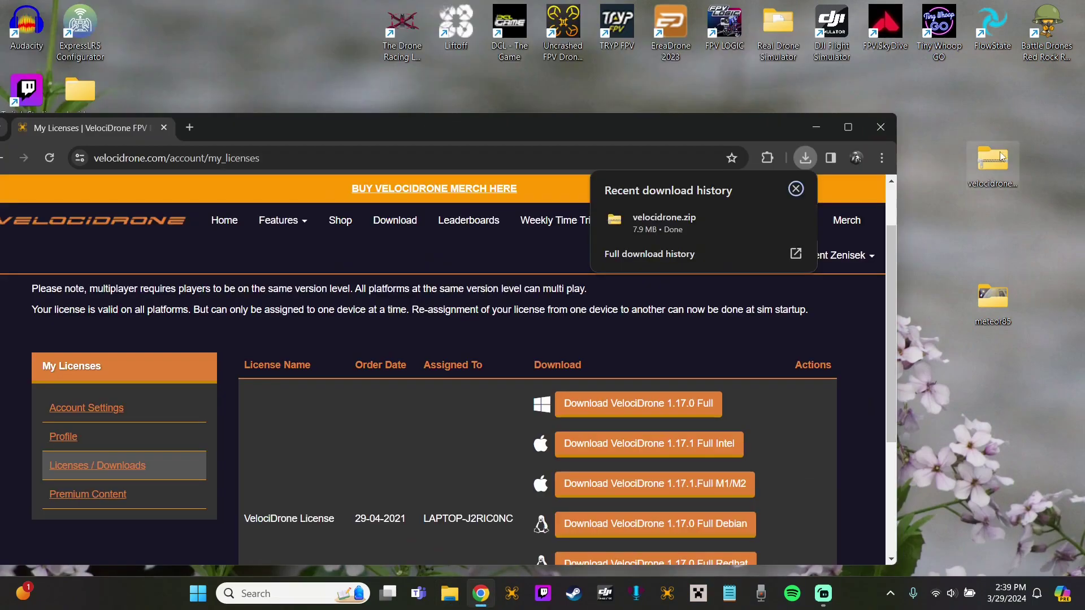
click(989, 161)
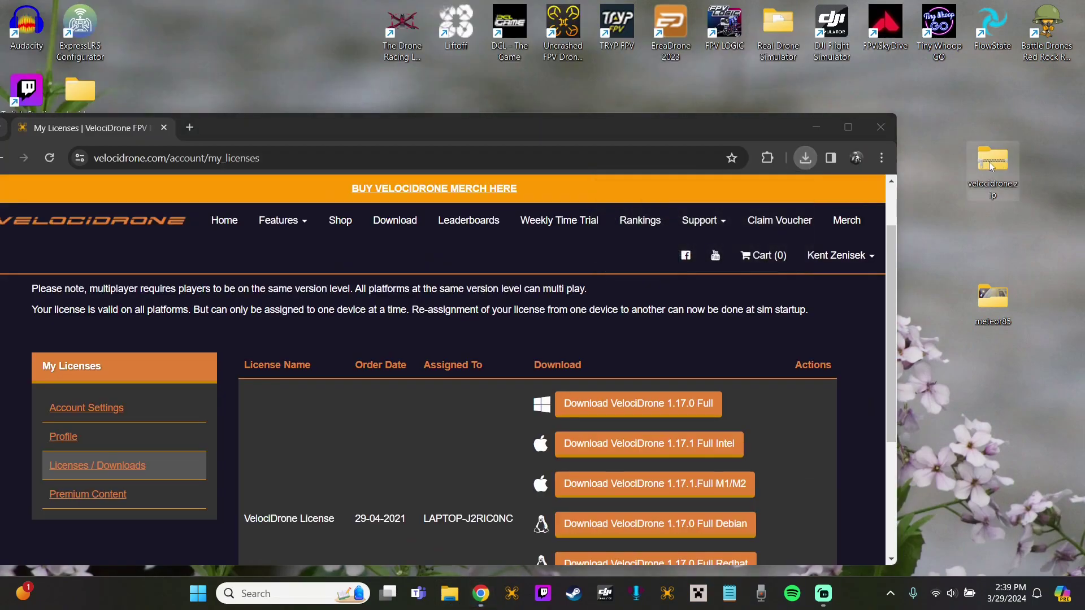
key(Delete)
click(816, 126)
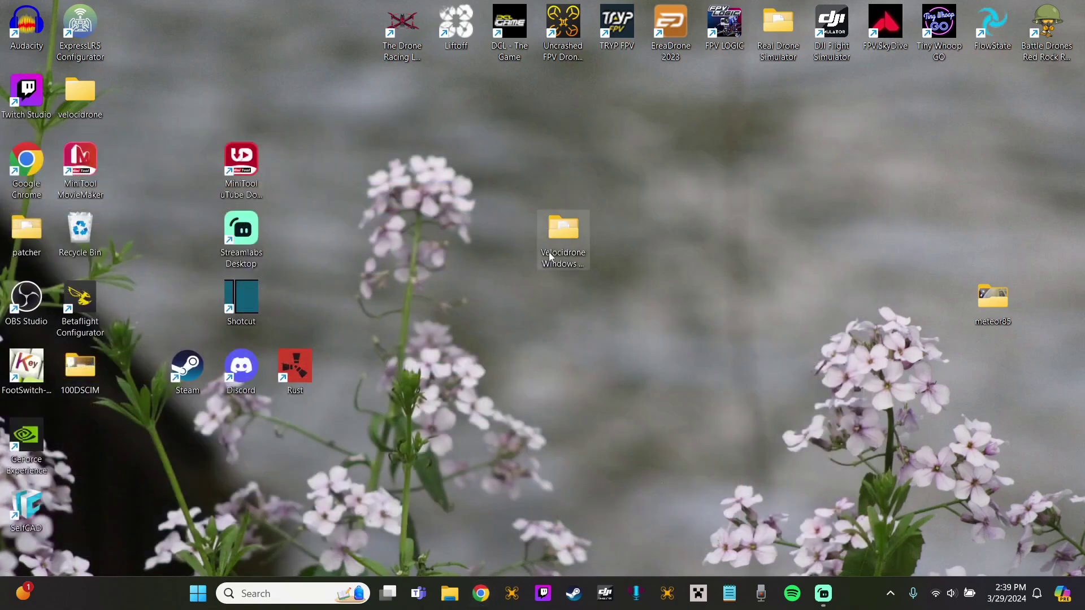
- Run Launcher.exe from the Velocidrone Windows Launcher folder using its Open action
double_click(560, 251)
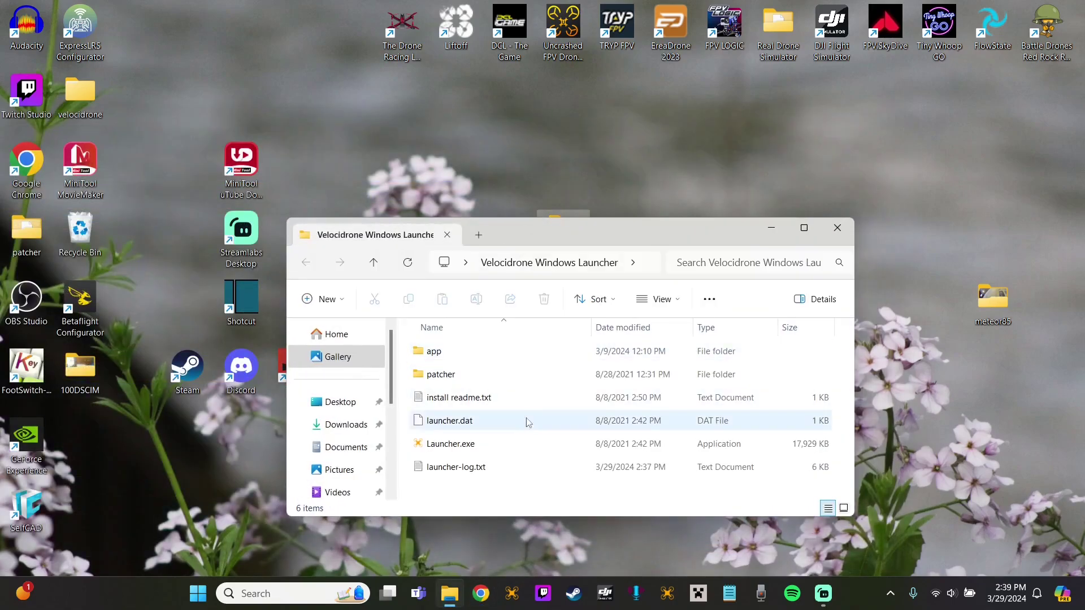
right_click(440, 446)
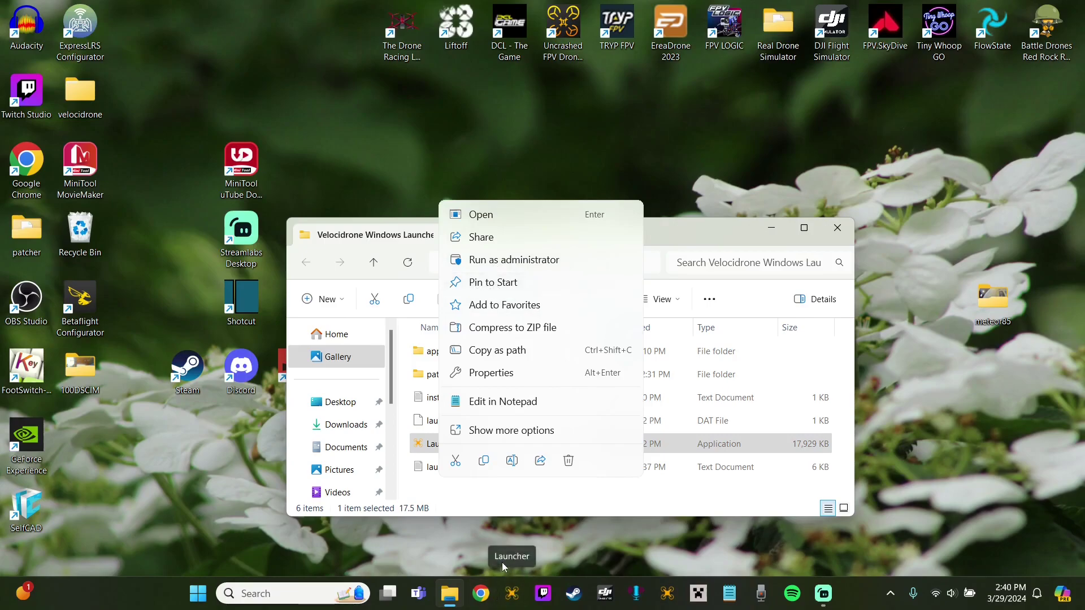
key(Return)
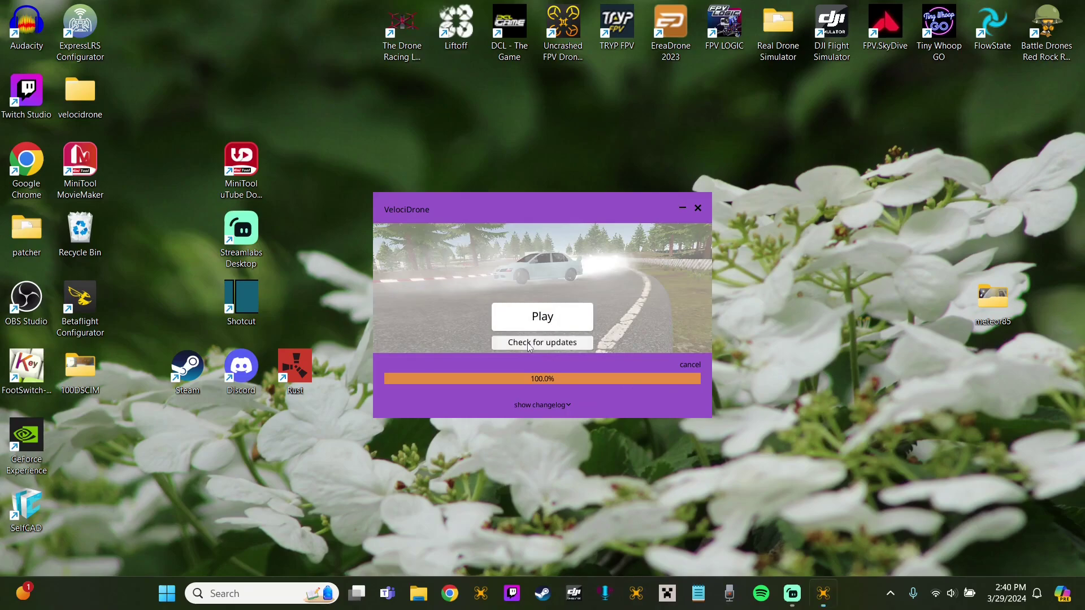
- Press Play in the VelociDrone launcher and wait for the main menu
click(544, 327)
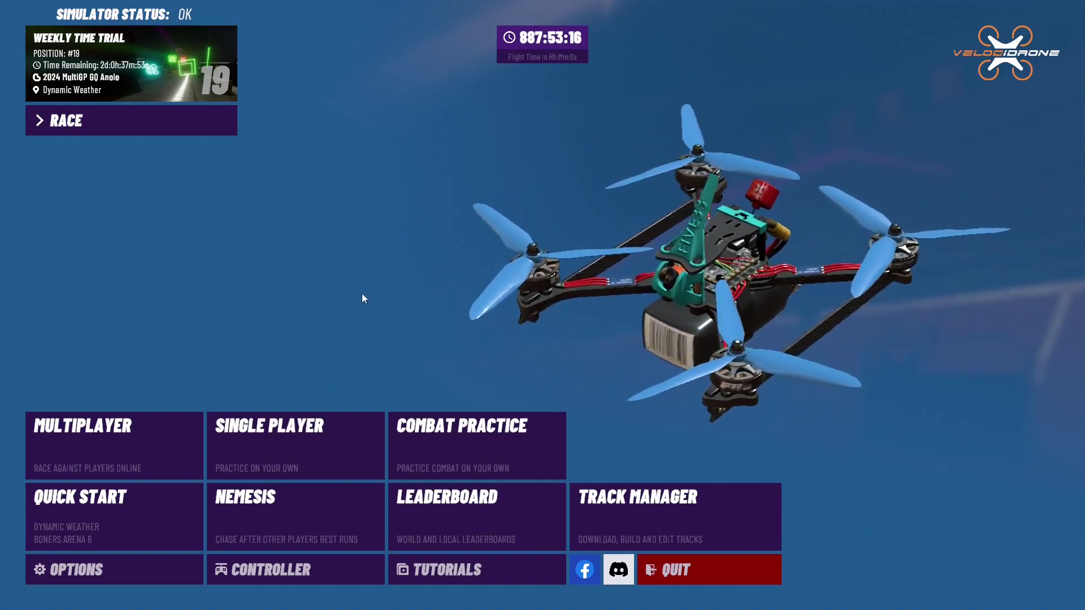
- Assign the Radiomaster Boxer joystick in Controller setup and bind Race Start to Axis 8
click(271, 574)
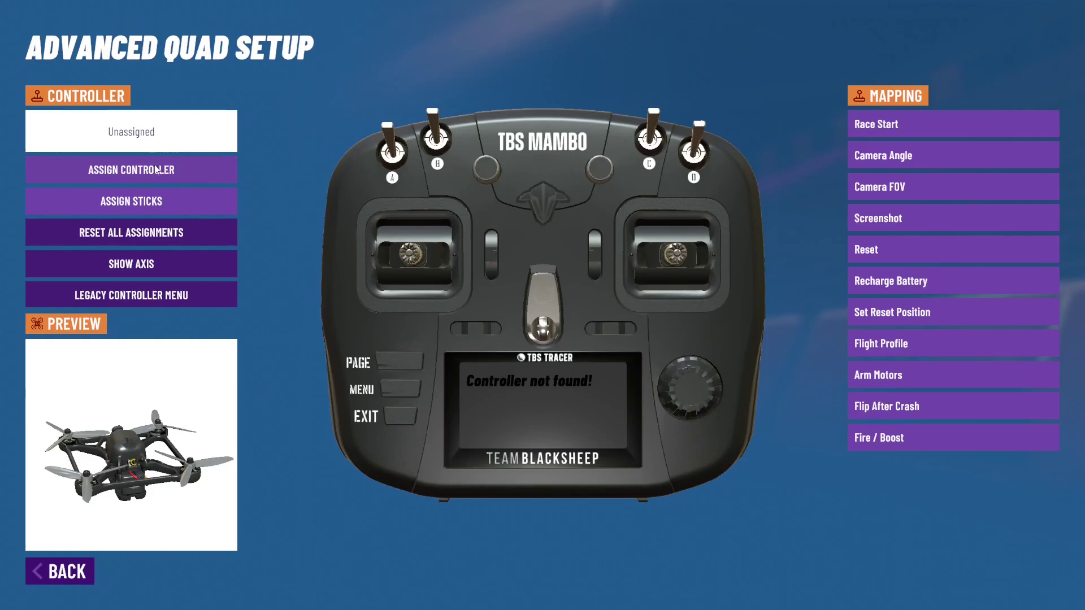
click(118, 168)
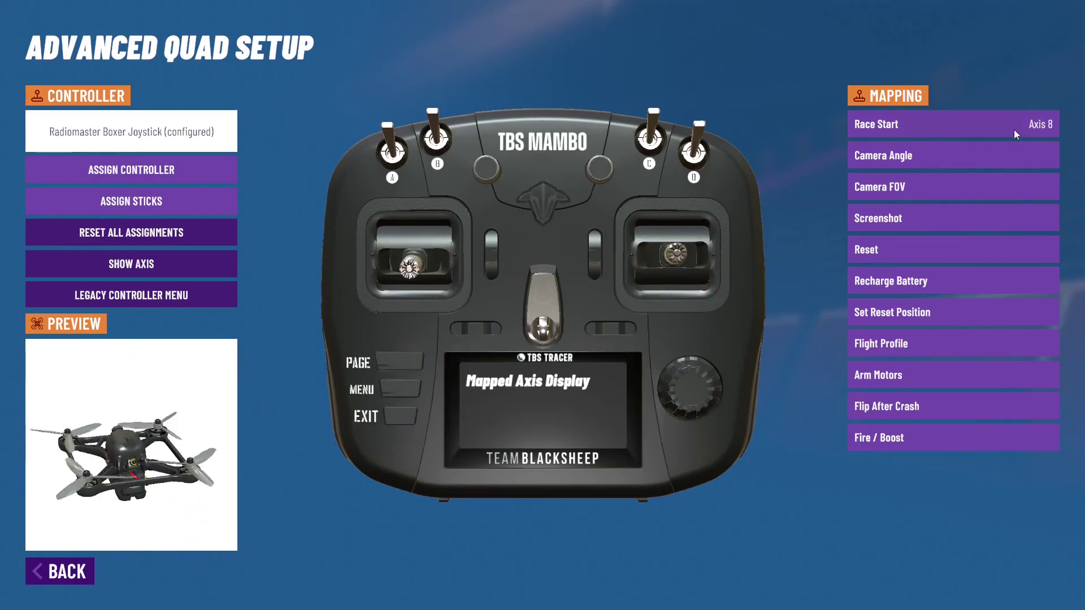
click(968, 128)
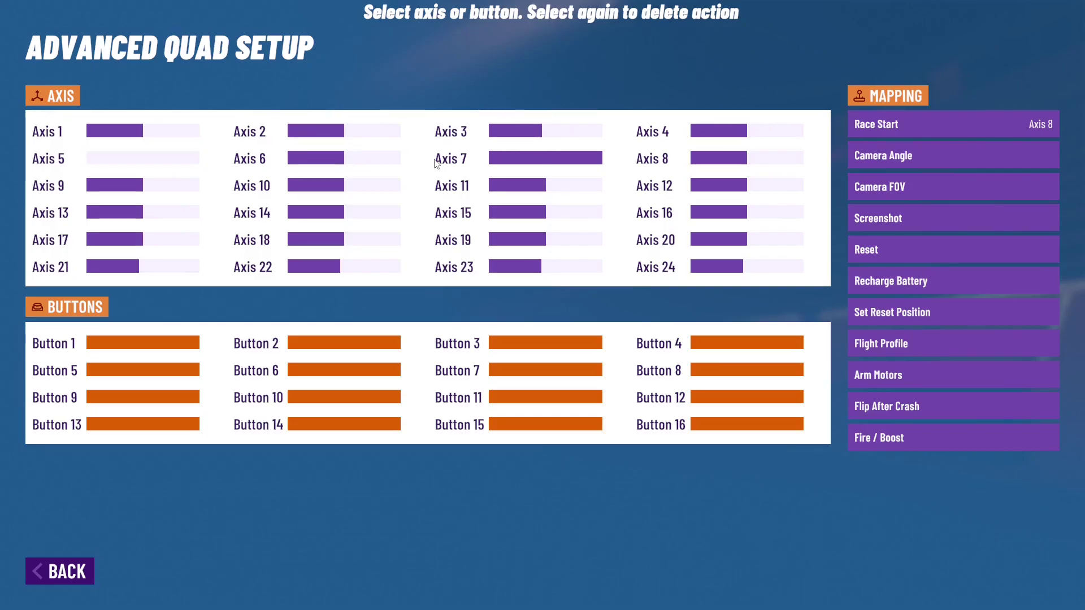
- Close the axis picker, run through the pitch, yaw and throttle prompts, and return to the main menu
click(48, 560)
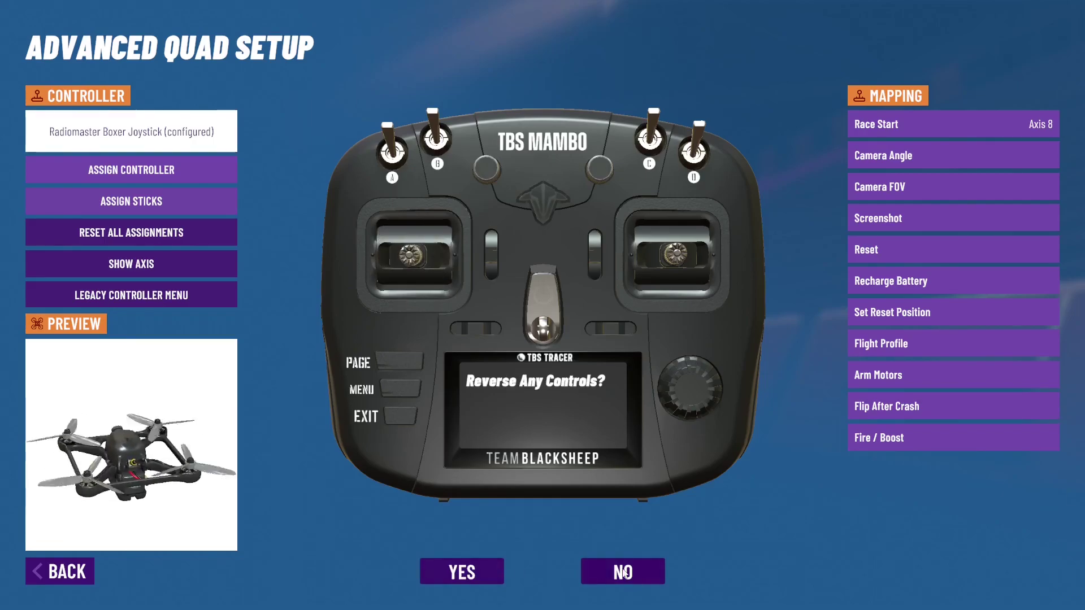
key(Escape)
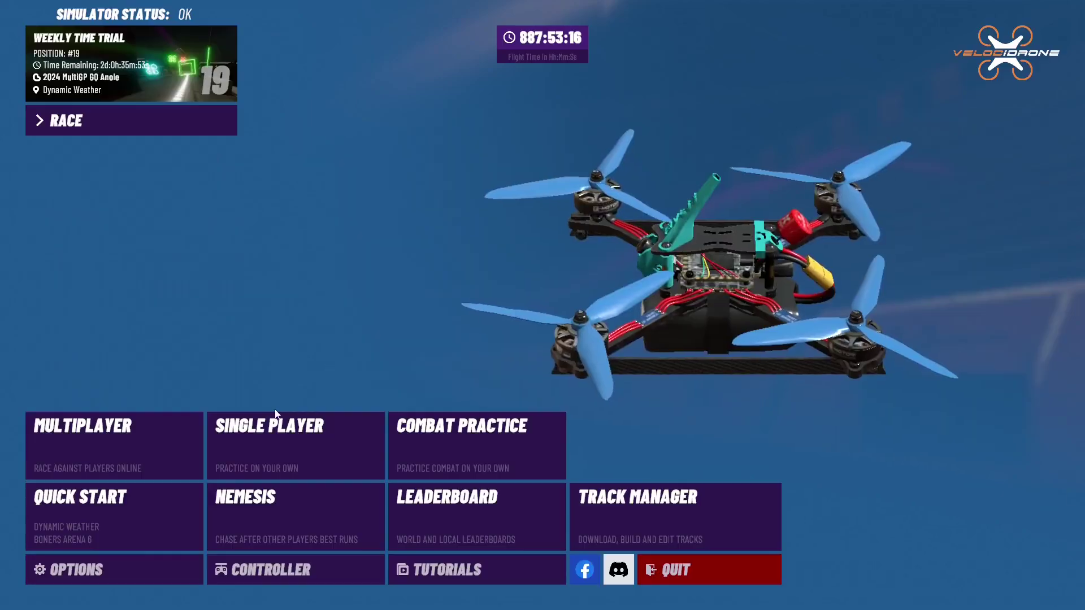
- Go to ADD QUAD, filter to Toothpick Quads, and pick the TWIG XL 3
click(242, 449)
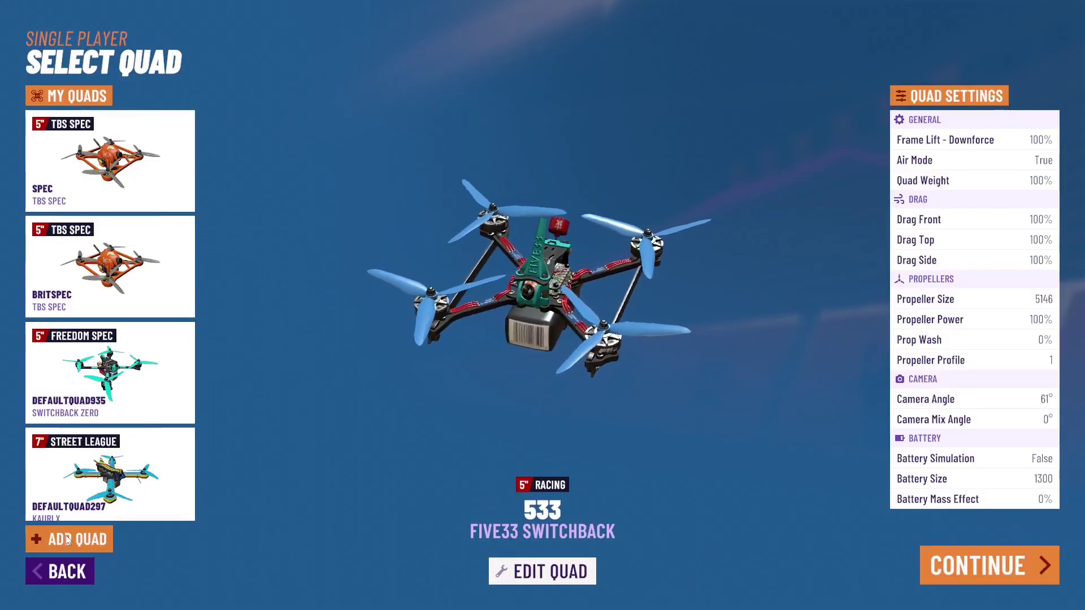
click(85, 539)
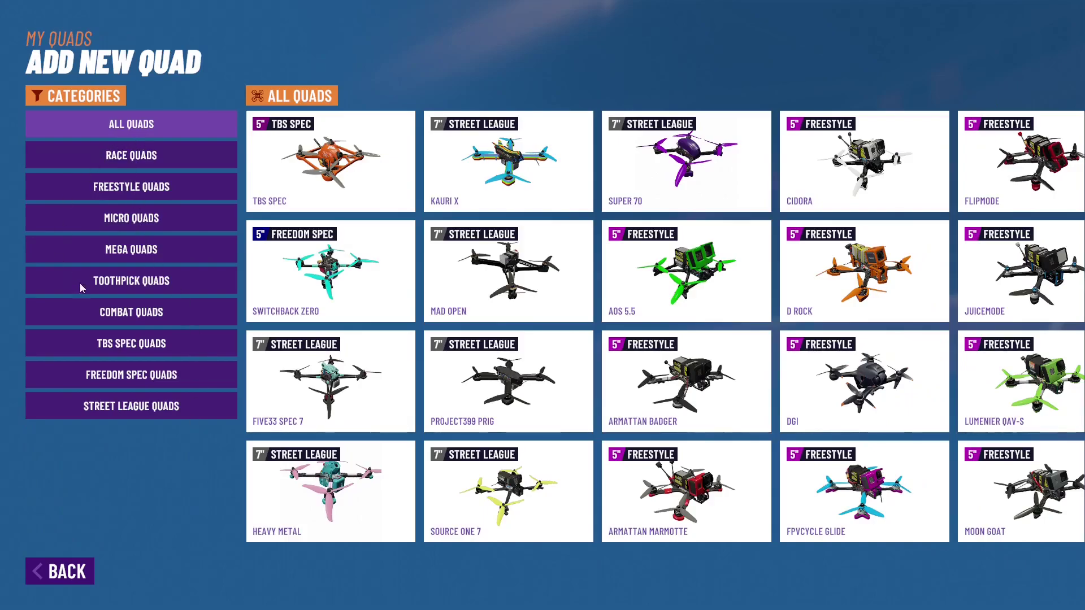
click(136, 280)
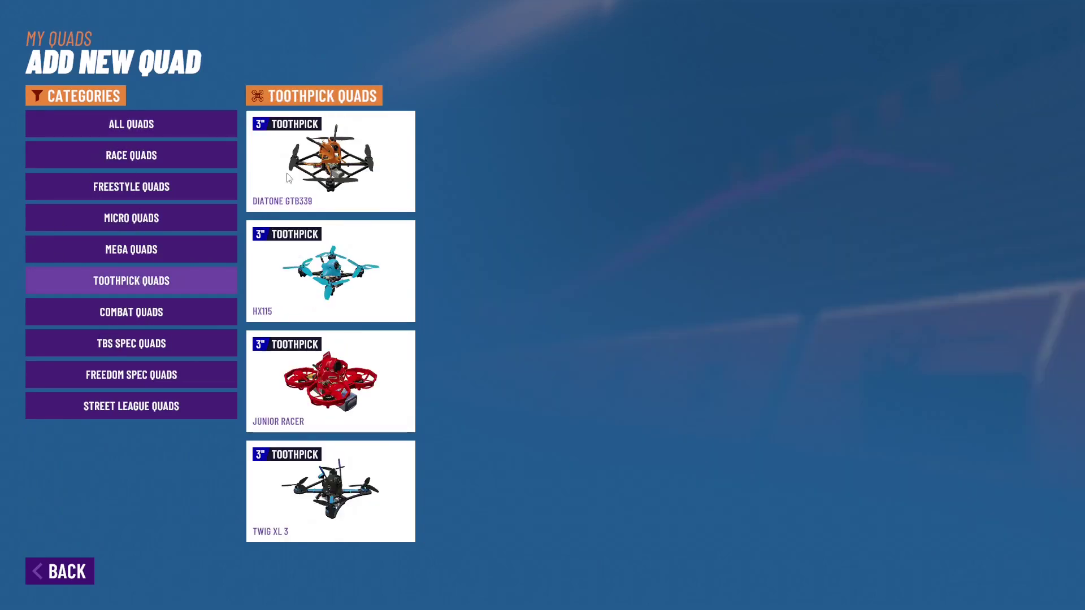
click(302, 496)
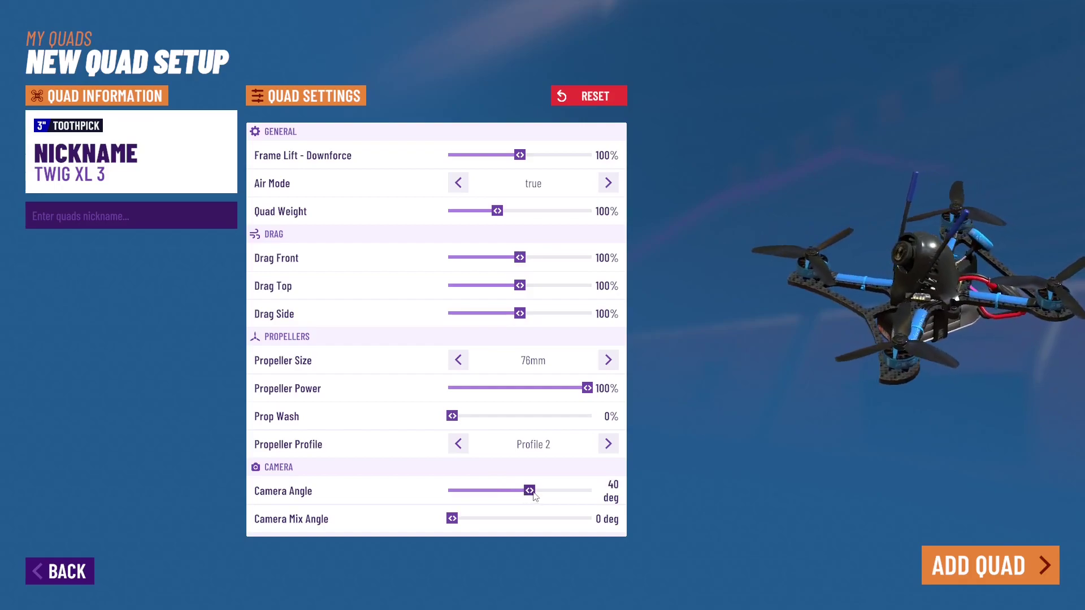
- Set Camera Angle to 50°, turn Battery Simulation off, and add the TWIG XL 3 quad
drag(551, 496, 551, 494)
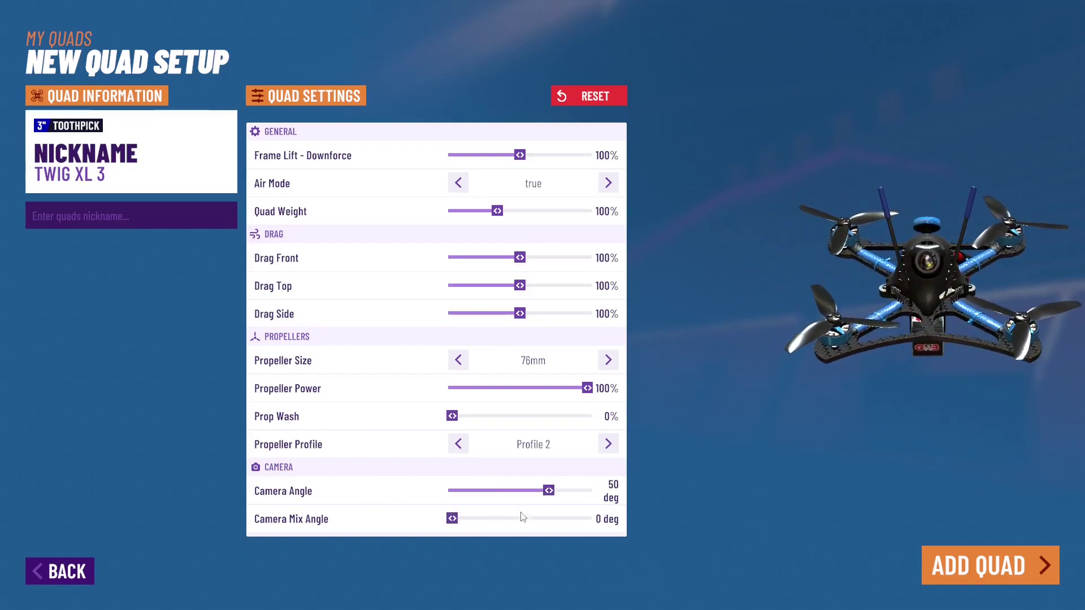
scroll(523, 518, down, 3)
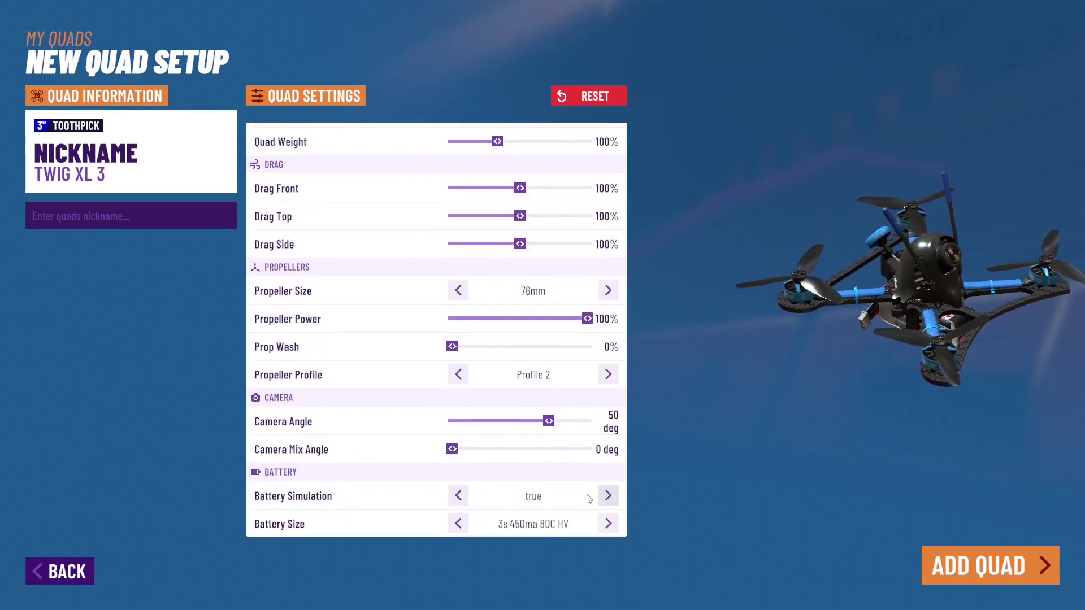
click(458, 496)
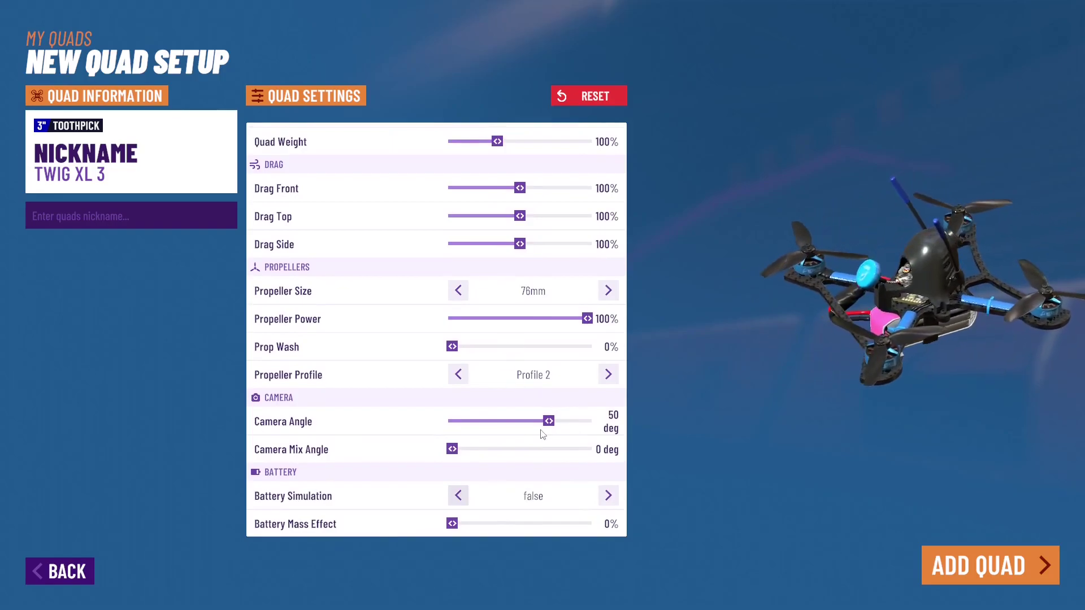
click(979, 572)
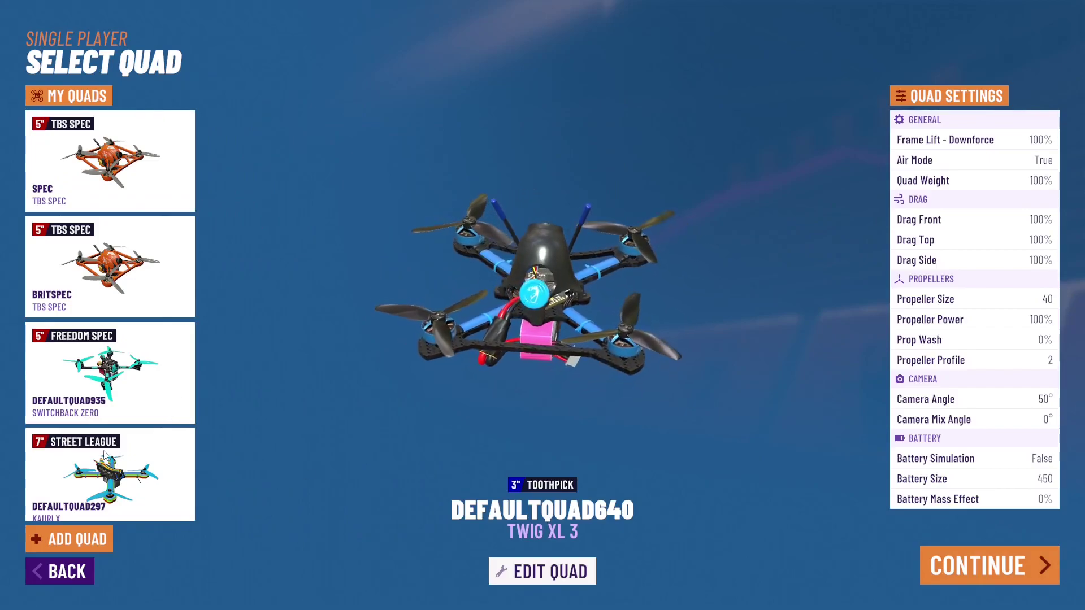
- Remove the duplicate DEFAULTQUAD640 quad and its settings
scroll(110, 316, down, 5)
key(Down)
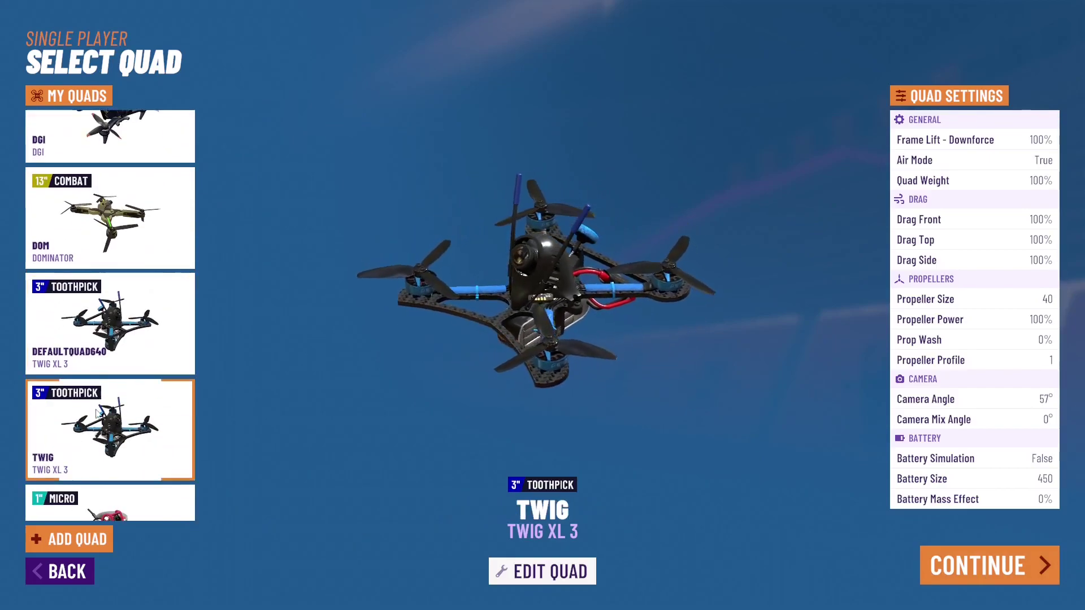
key(Up)
key(Down)
click(135, 338)
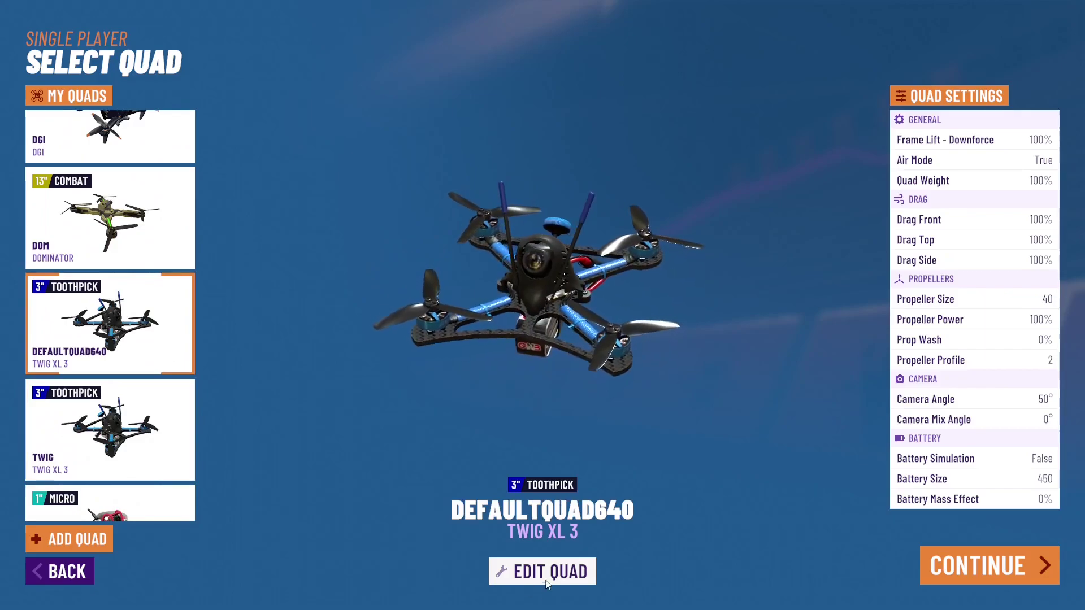
click(564, 573)
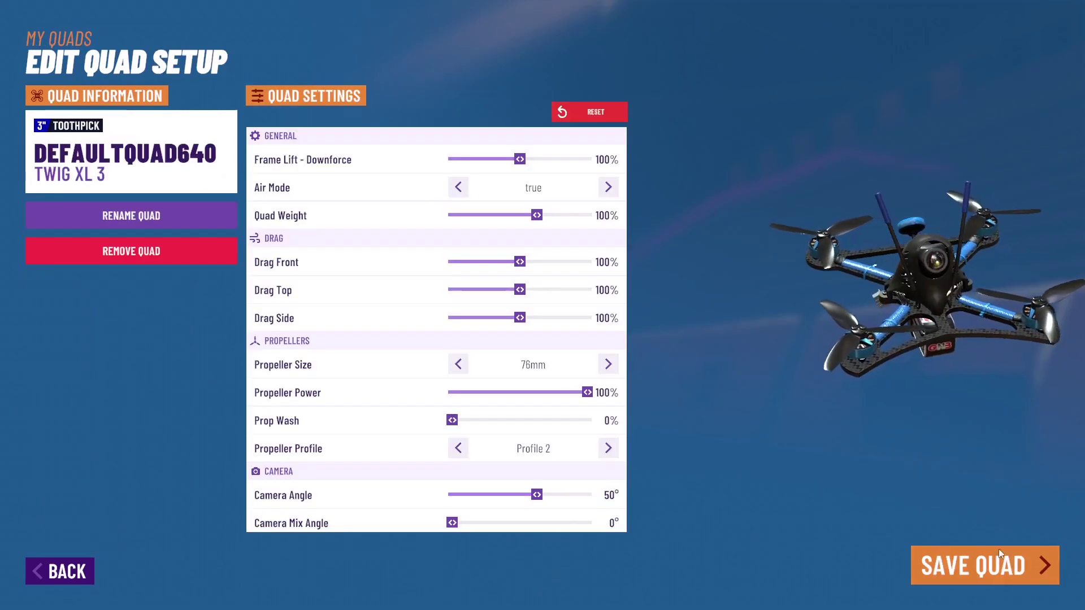
click(220, 255)
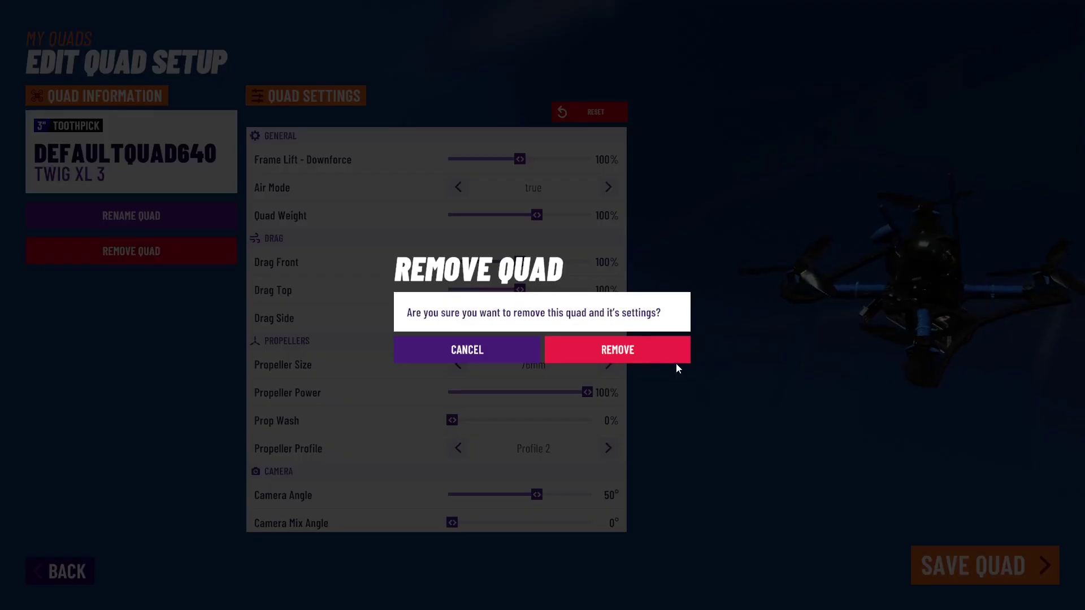
click(583, 350)
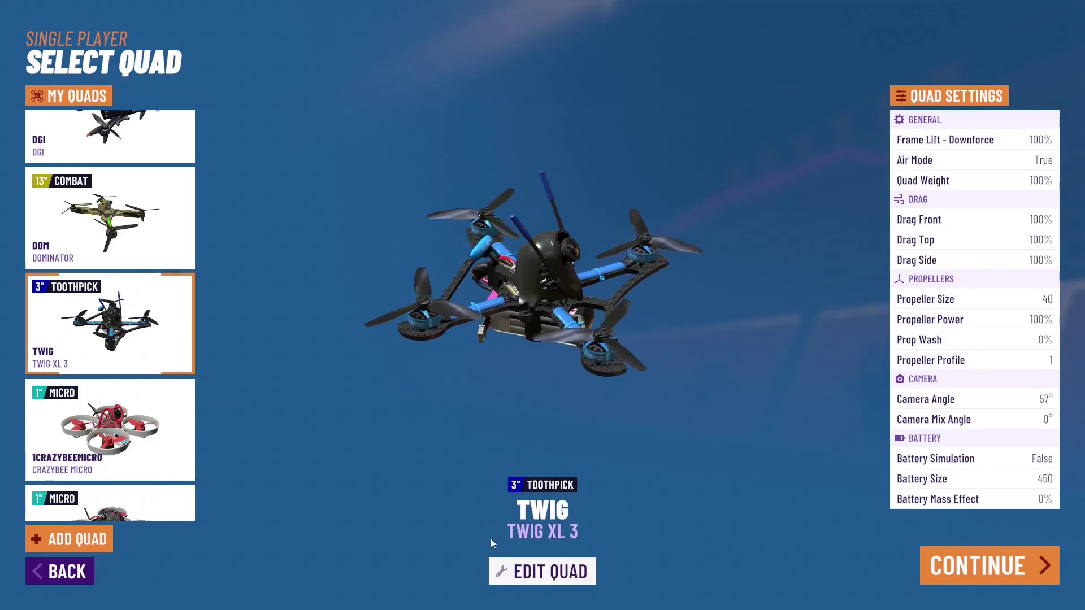
- Rename the TWIG quad to 'Twig', save it, and continue to the track list
click(516, 568)
click(129, 215)
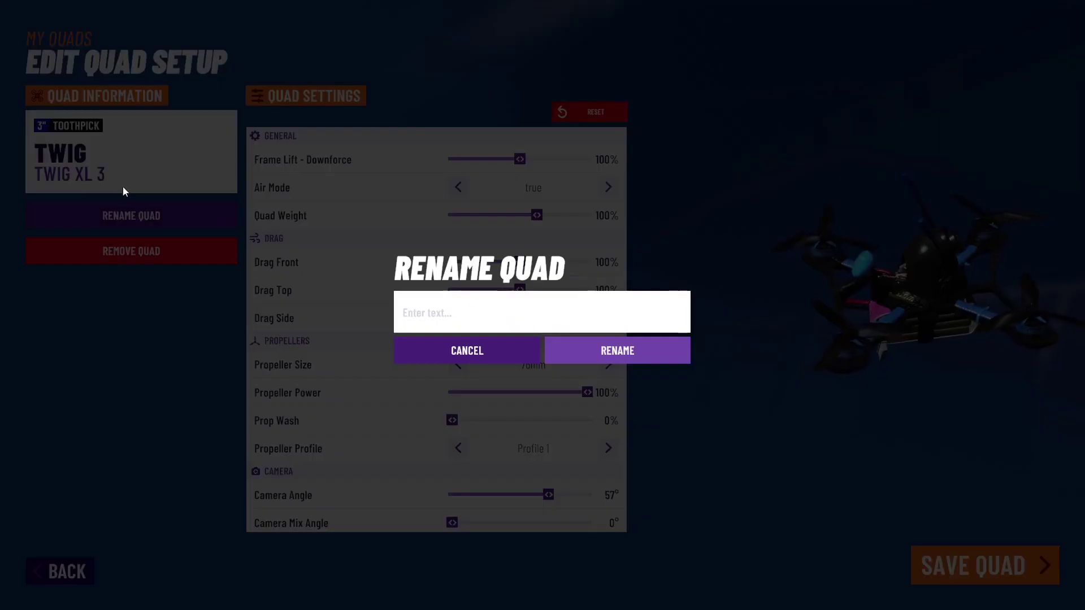
click(502, 324)
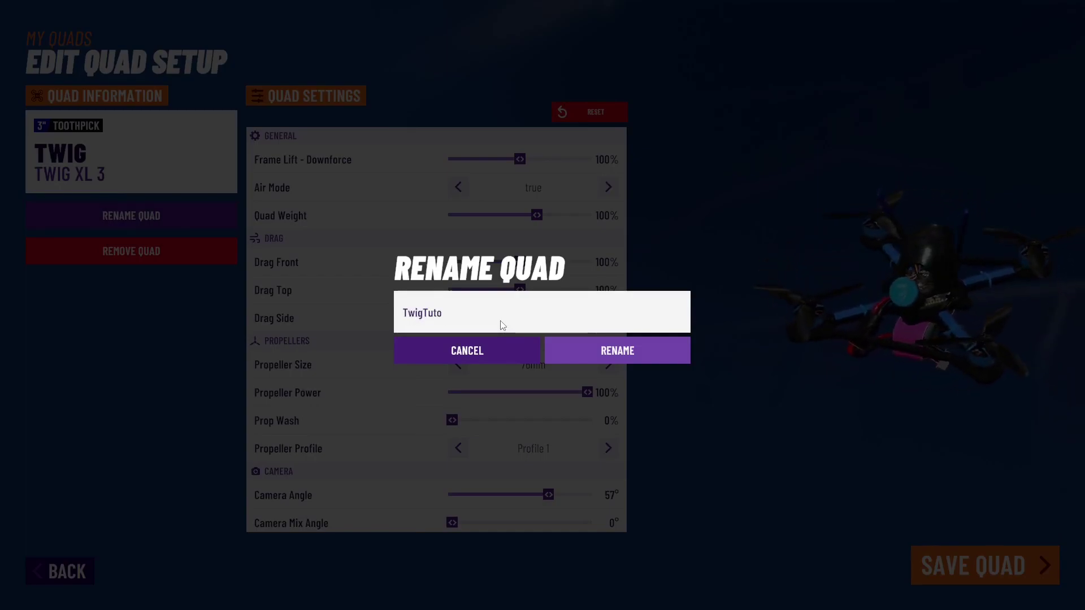
text(TwigTuto)
key(BackSpace)
key(BackSpace)
key(BackSpace)
key(BackSpace)
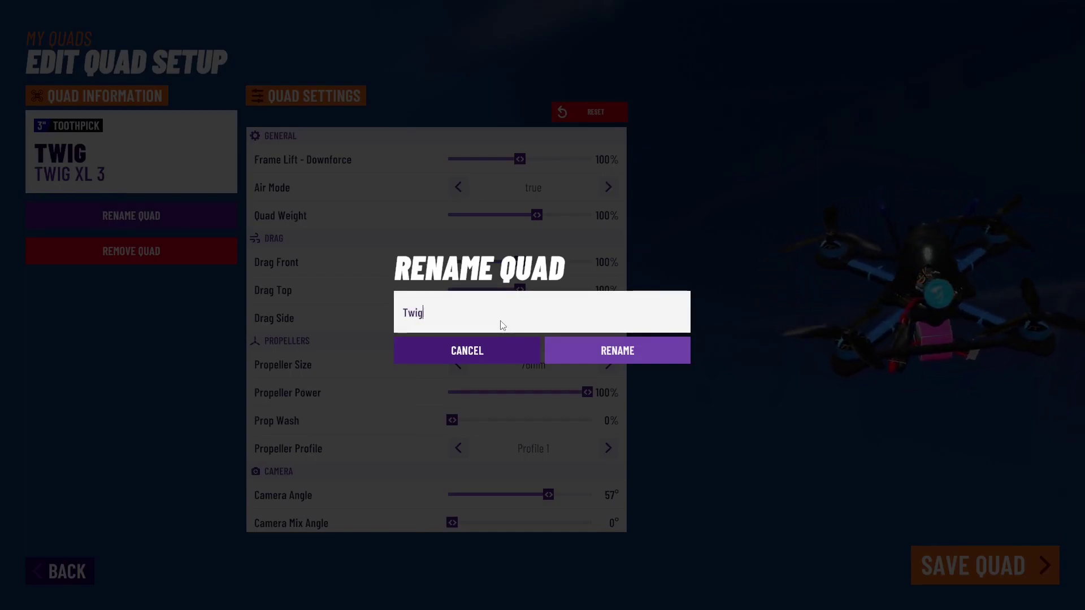
click(629, 360)
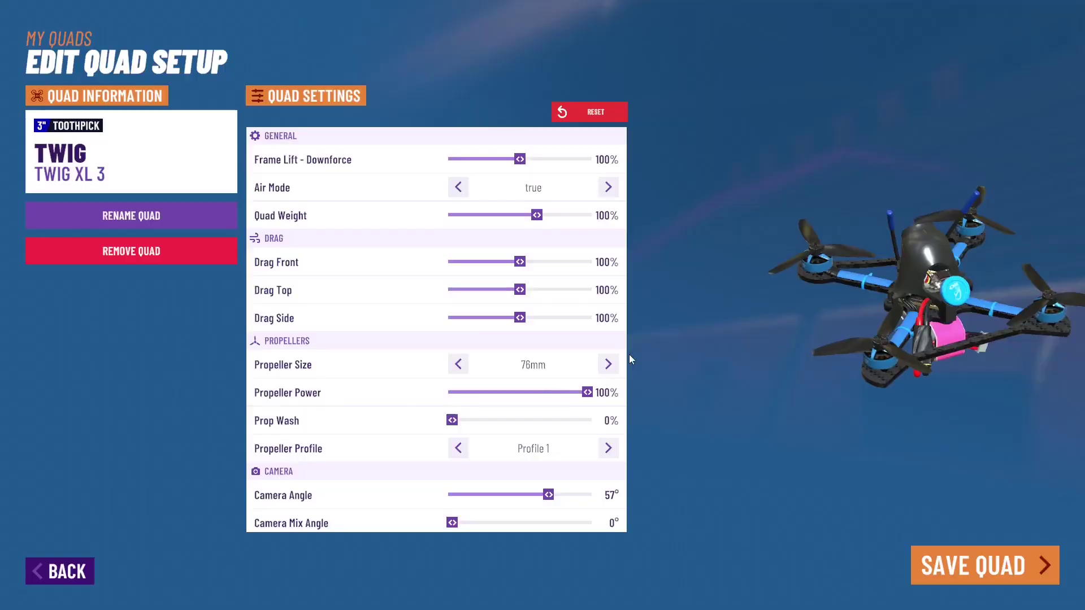
click(988, 567)
click(982, 564)
drag(1060, 253, 1067, 593)
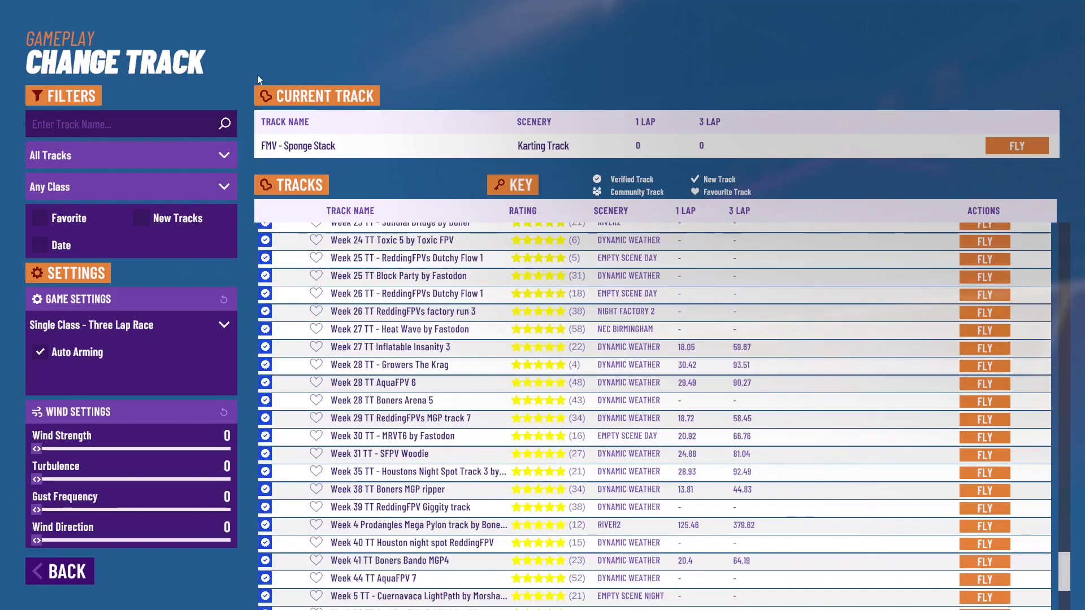
- Search the track list for 'fmv', then replace it with 'radio breaker'
click(146, 120)
text(fmv)
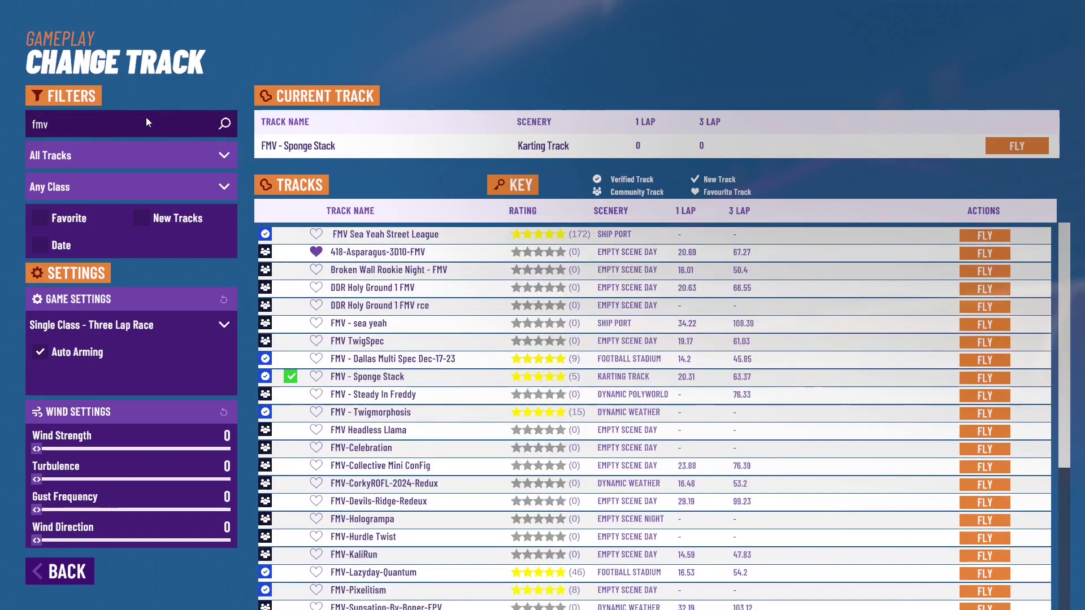
scroll(491, 421, down, 5)
scroll(391, 320, up, 5)
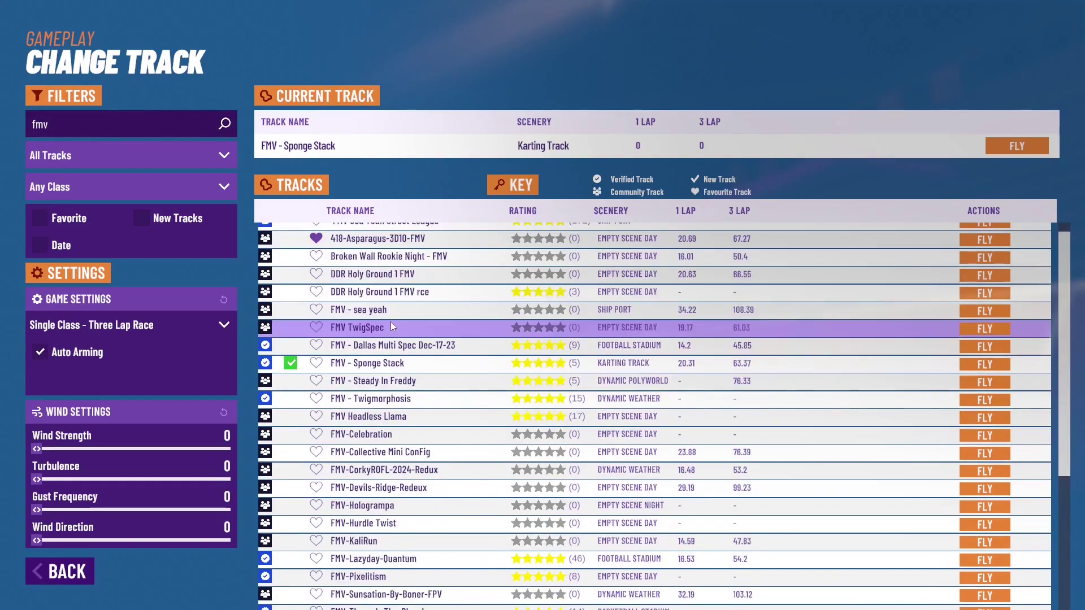
click(105, 116)
text(ra)
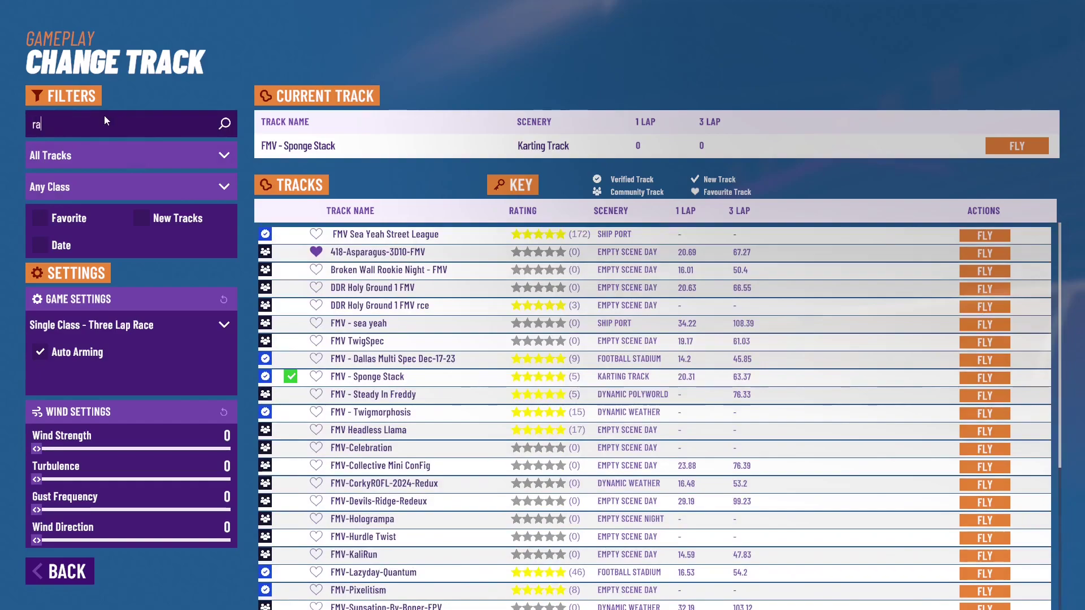
text(dio breake)
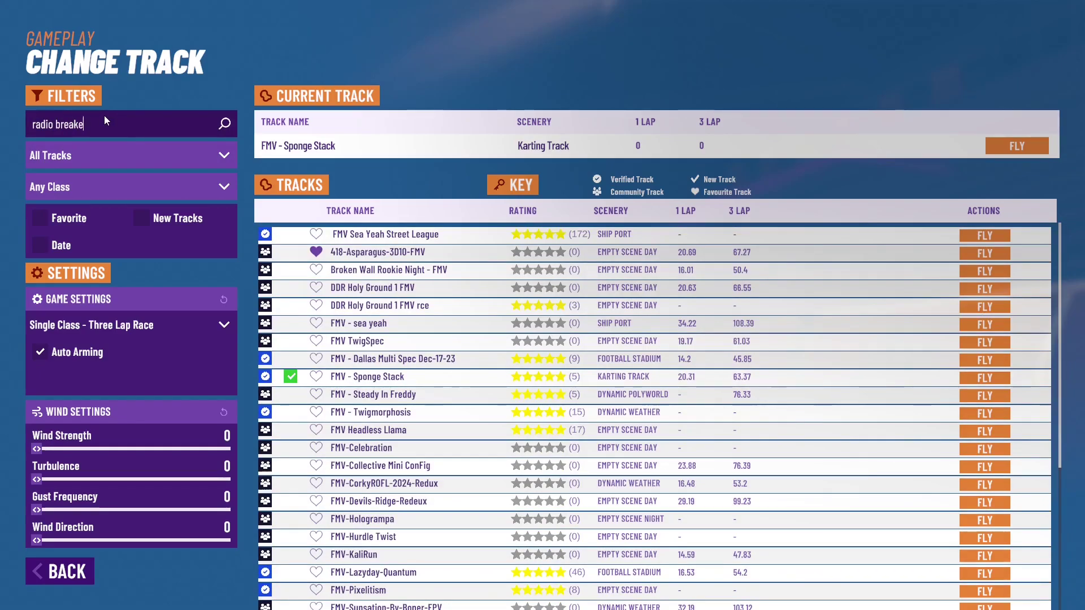
text(r)
- Search the tracks for 'boner', then 'week', browsing the results
click(81, 123)
key(BackSpace)
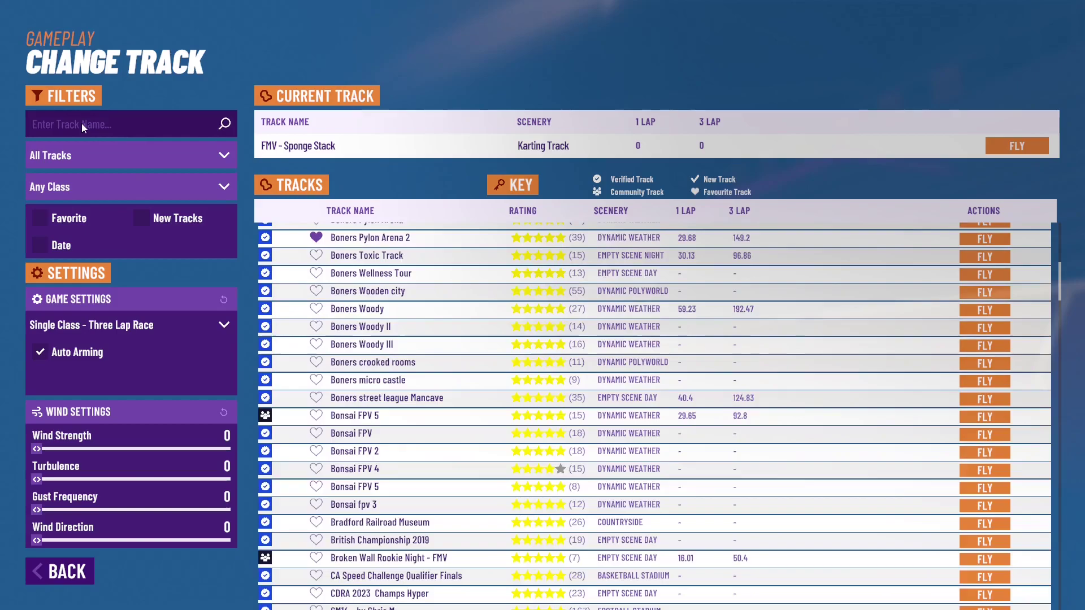
text(boner)
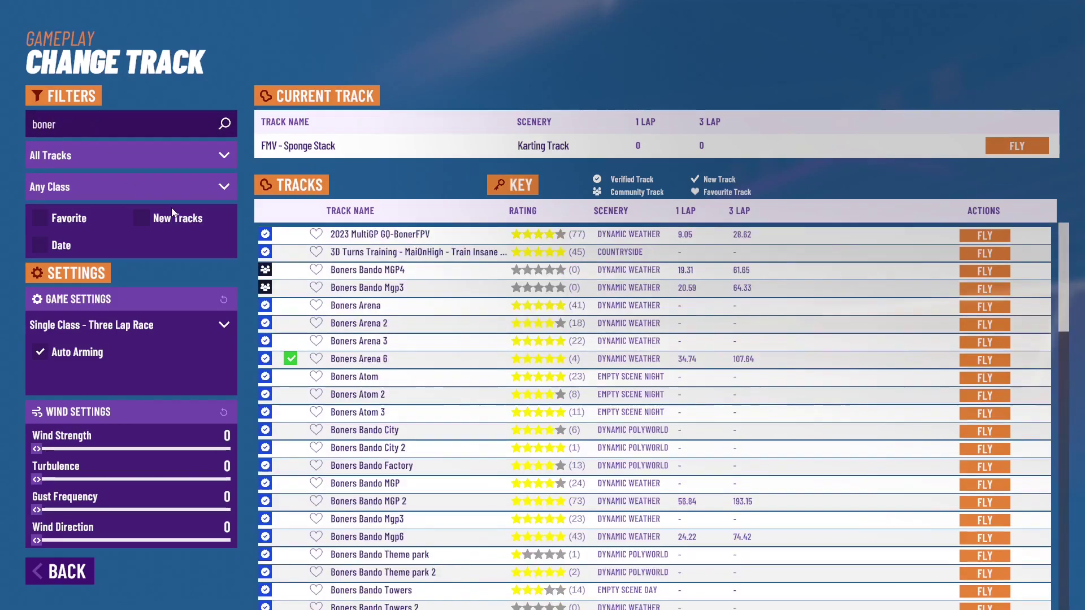
scroll(489, 402, down, 9)
scroll(493, 399, down, 5)
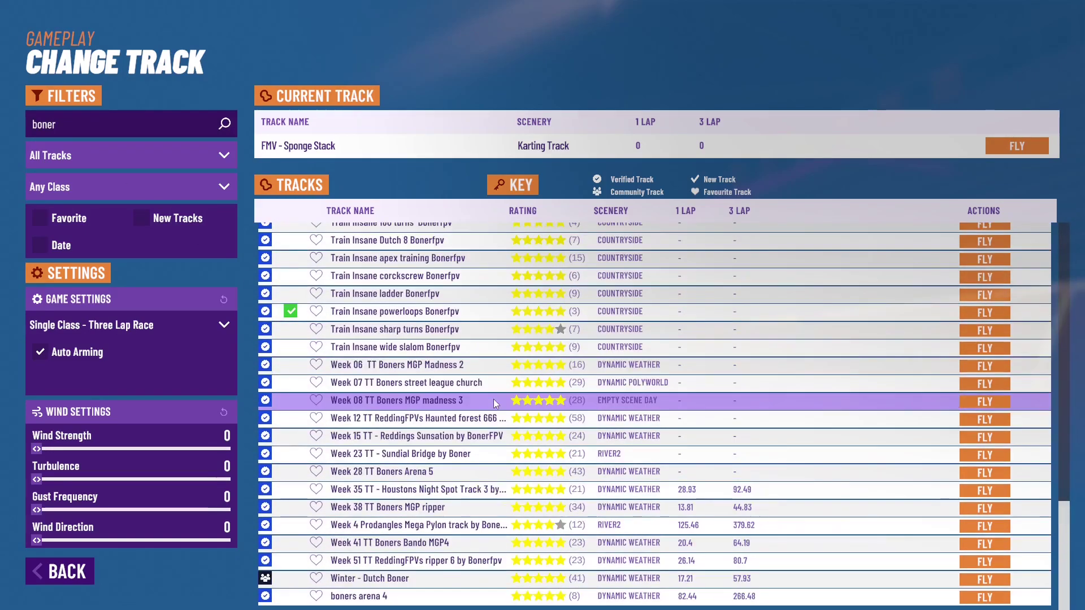
text(week)
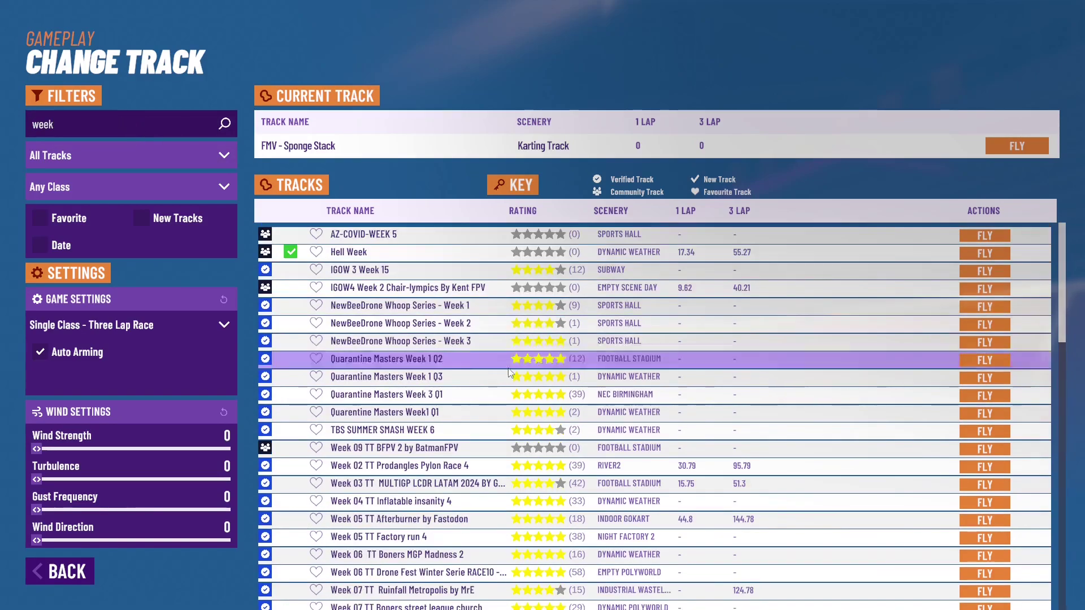
scroll(525, 403, down, 15)
scroll(525, 398, up, 5)
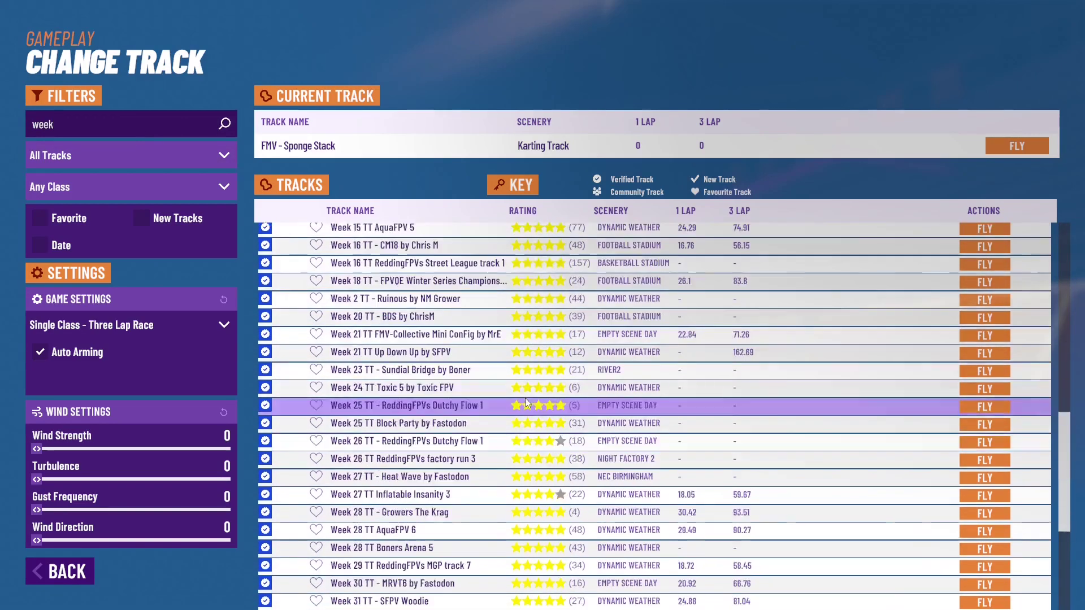
- Search for 'psr' tracks, including ones not flagged as new
click(141, 218)
click(102, 124)
text(psr)
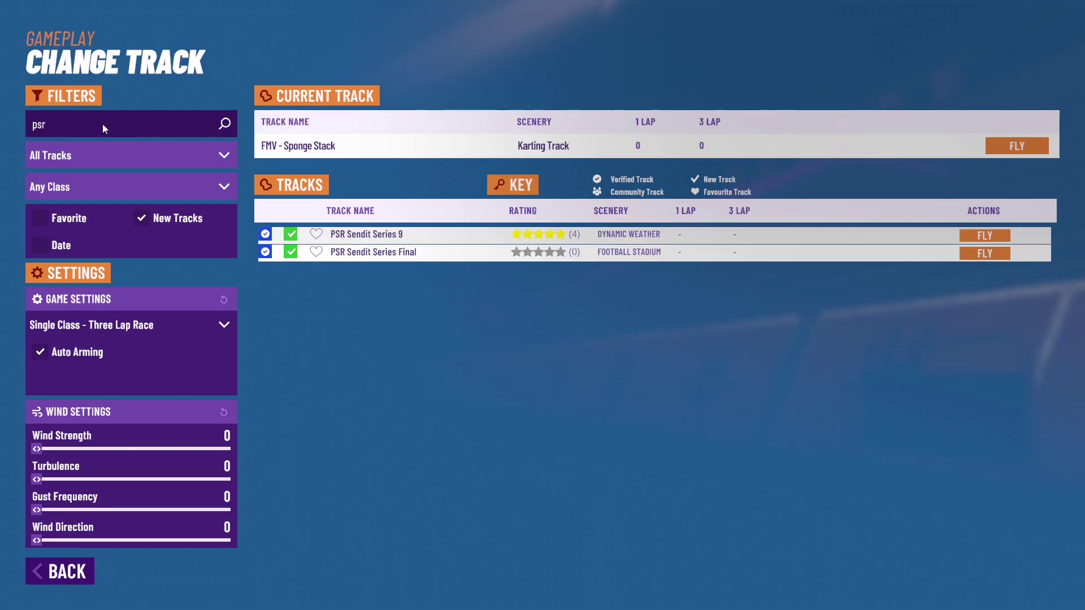
click(139, 218)
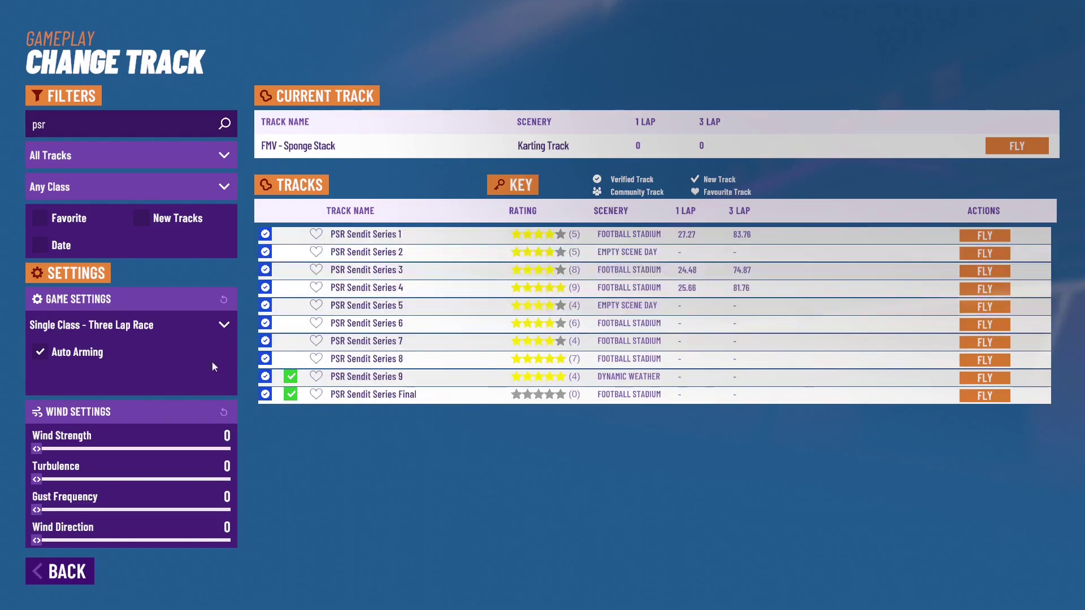
- Search for 'covid', then replace the search with 'radio breaker'
click(140, 120)
text(covid)
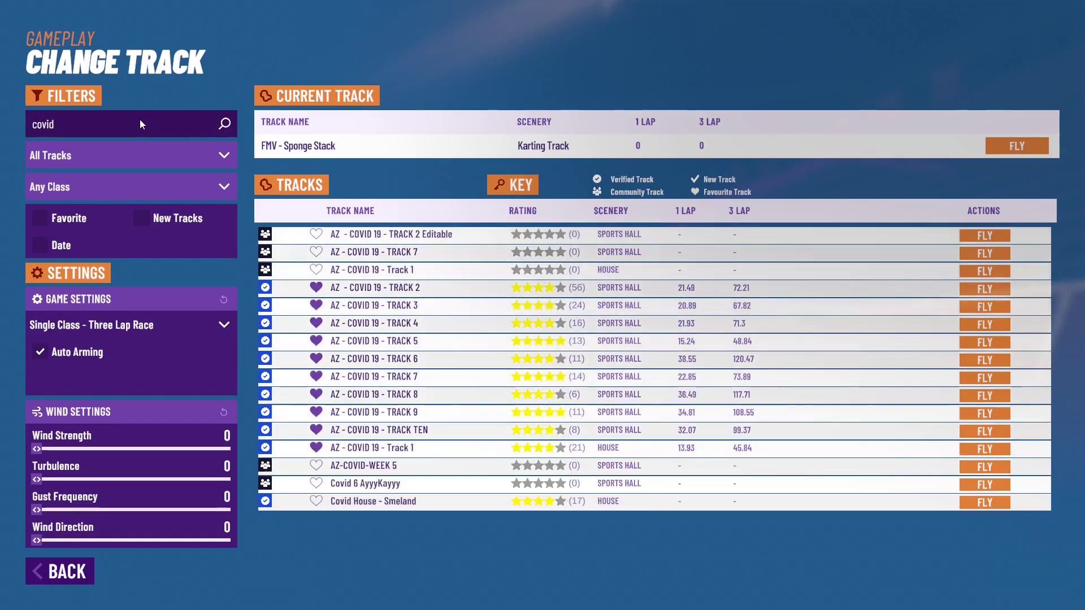
click(161, 133)
text(ra)
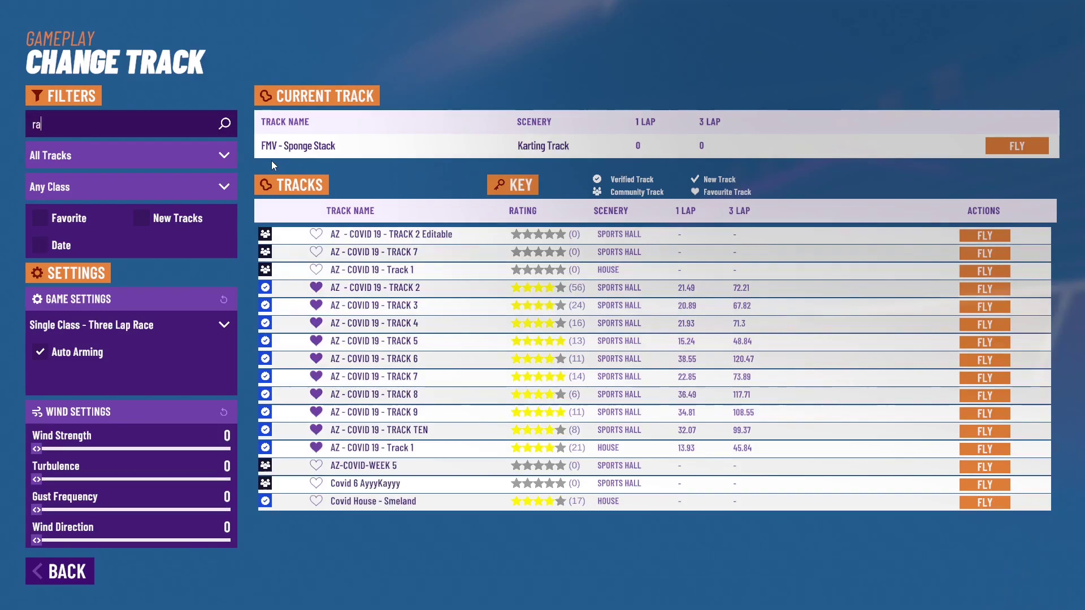
text(dio breaker)
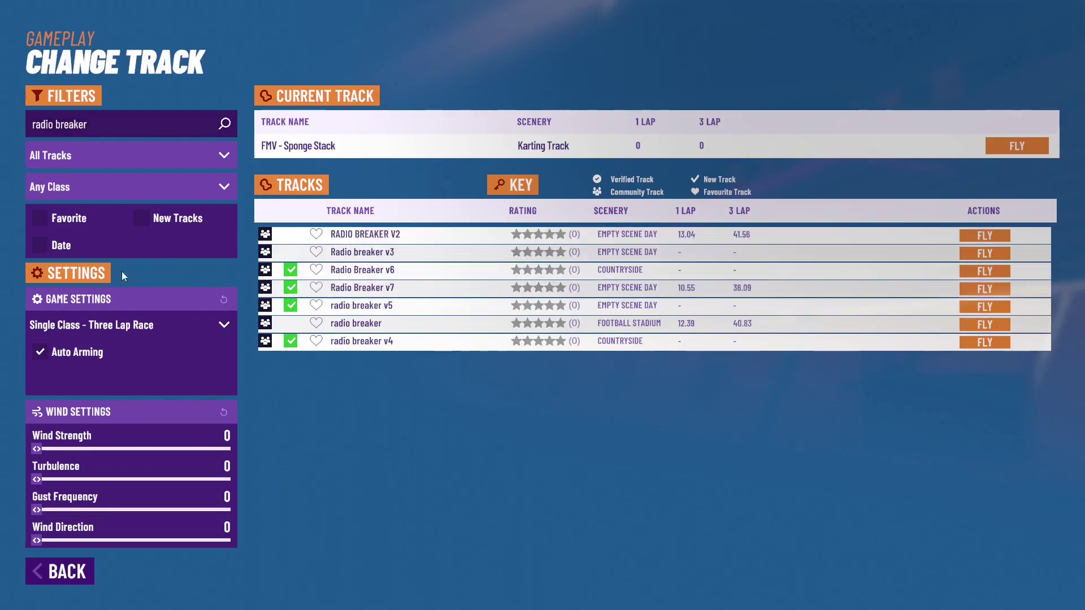
- Choose Single Class - Three Lap Race mode and fly the Radio Breaker v7 track
click(223, 323)
scroll(139, 455, down, 1)
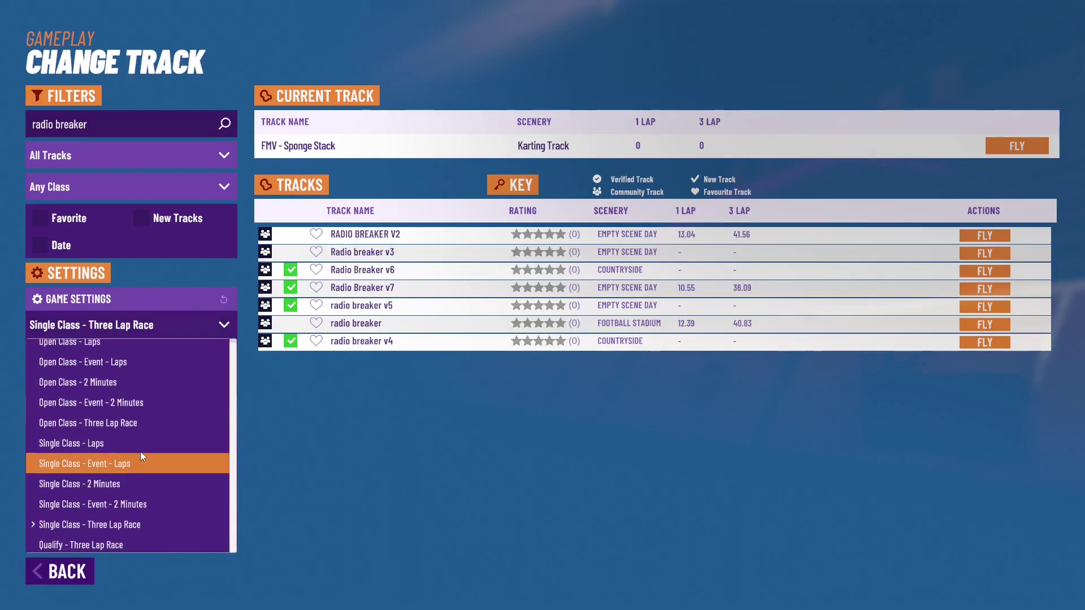
scroll(72, 462, up, 1)
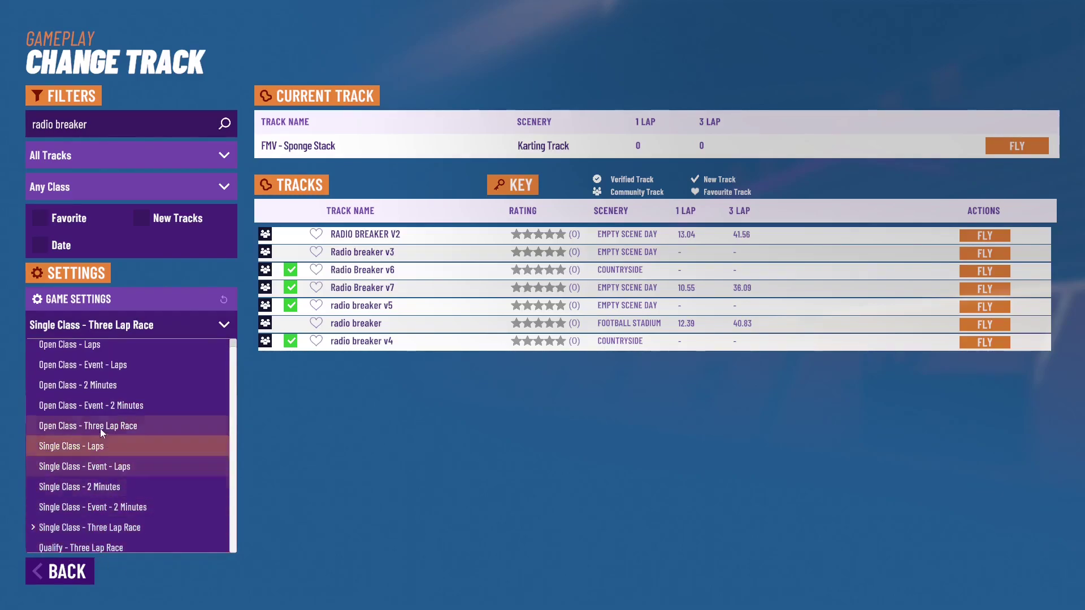
click(97, 522)
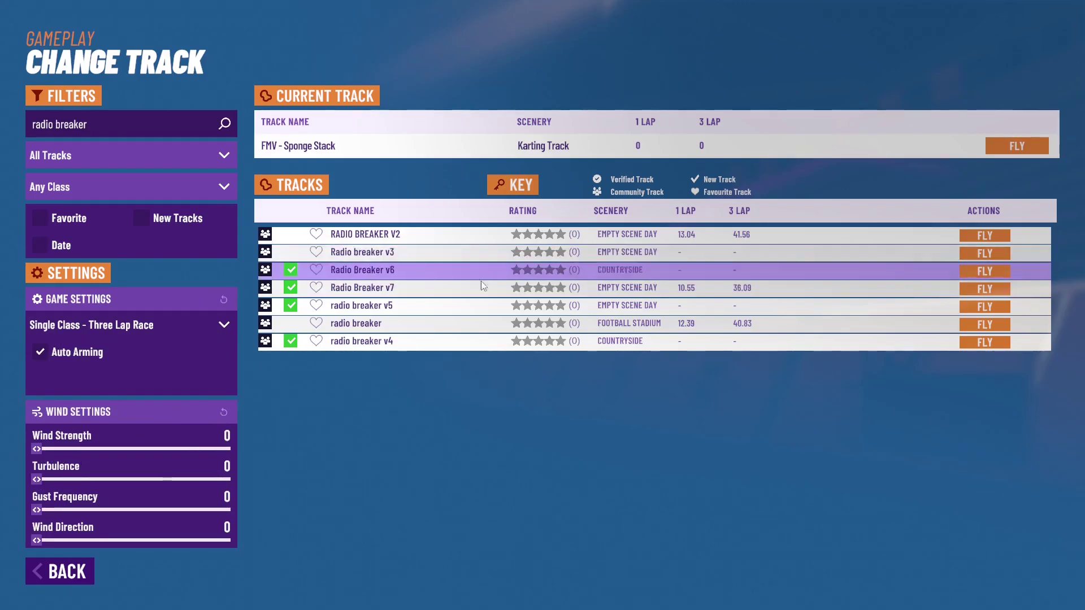
click(985, 289)
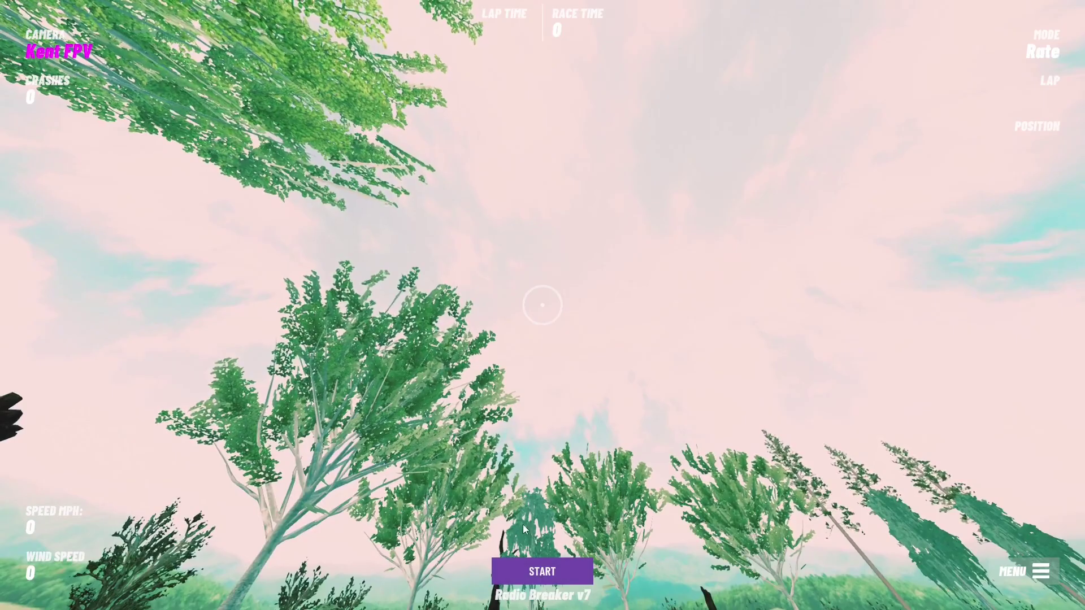
- In Advanced Drone Setup, try FL1 rates and revert to BetaFlight
key(Escape)
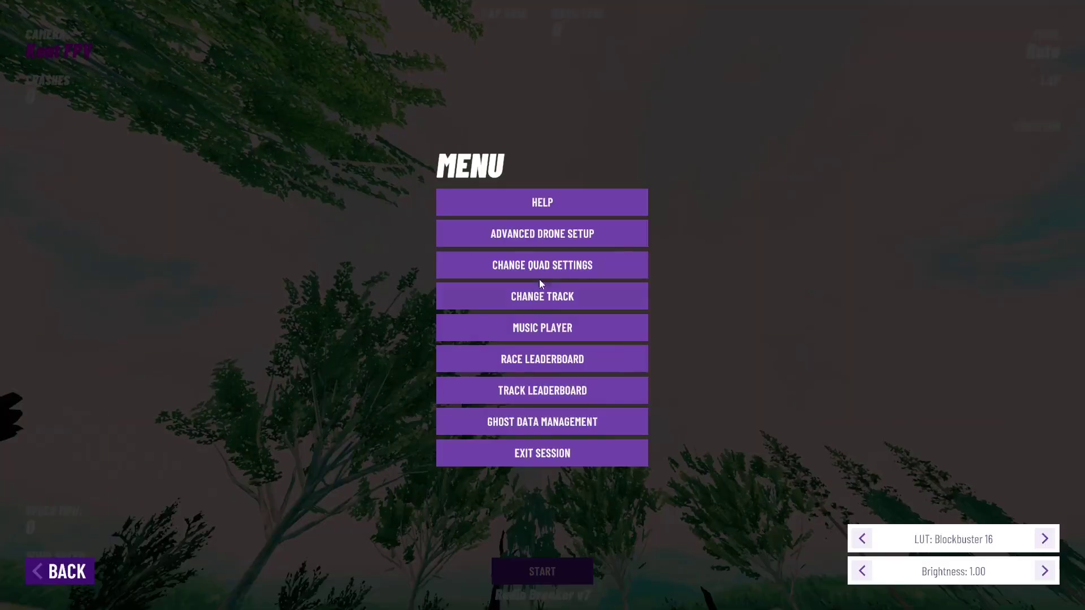
click(540, 223)
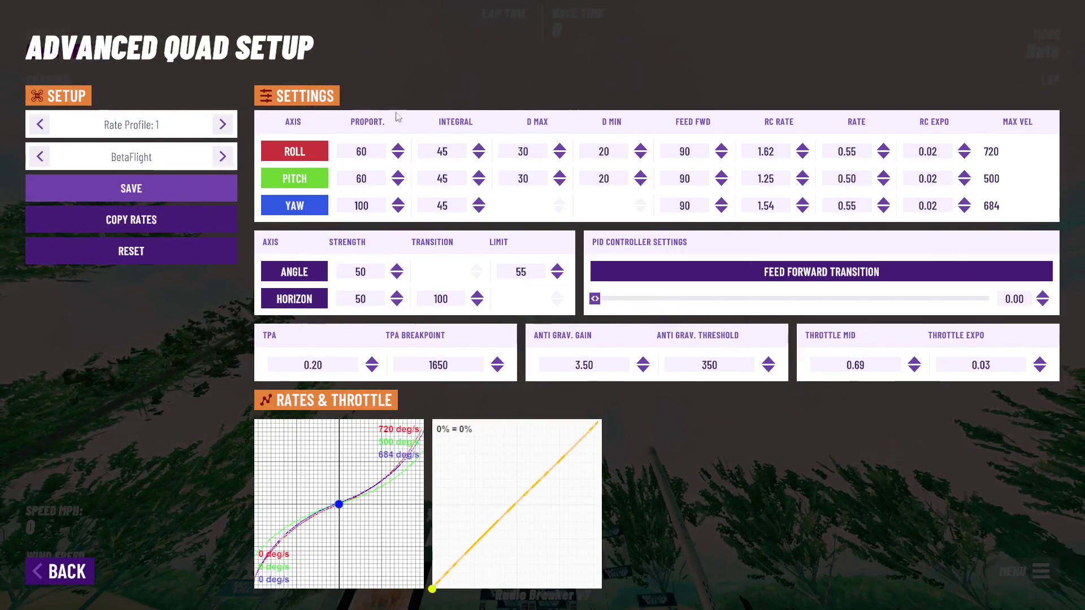
click(222, 157)
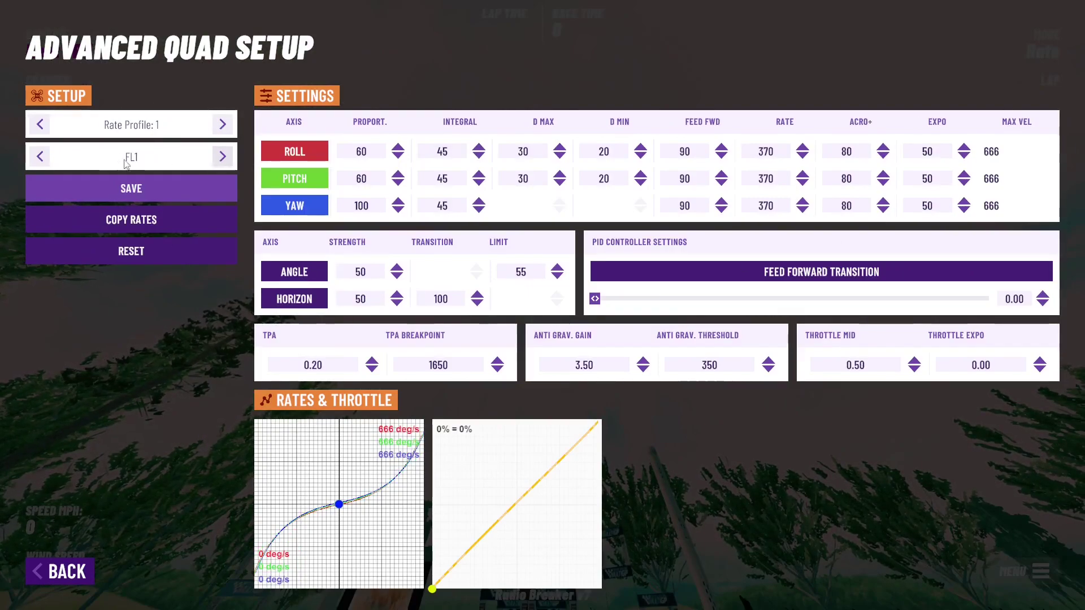
click(42, 159)
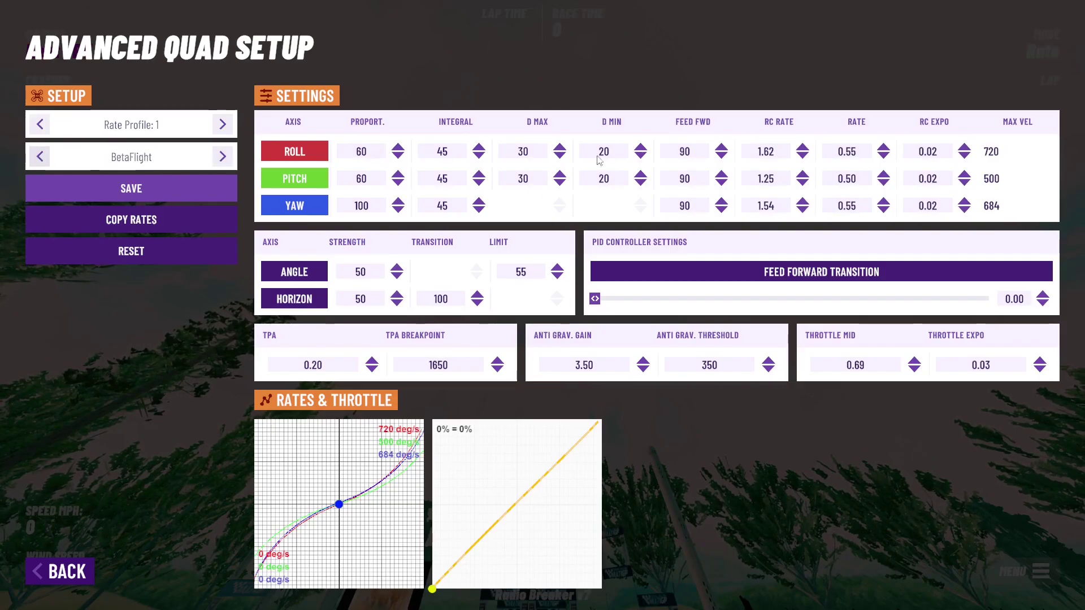
key(Escape)
- In Quad Settings, try Cyan colour and revert to Magenta
click(567, 266)
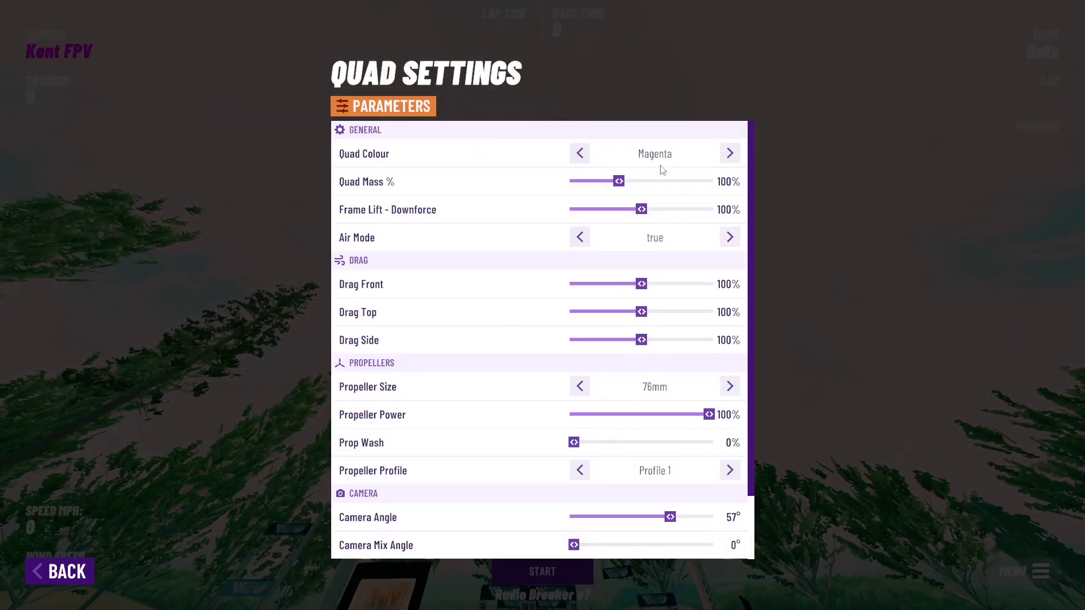
click(729, 153)
click(580, 153)
scroll(697, 256, down, 1)
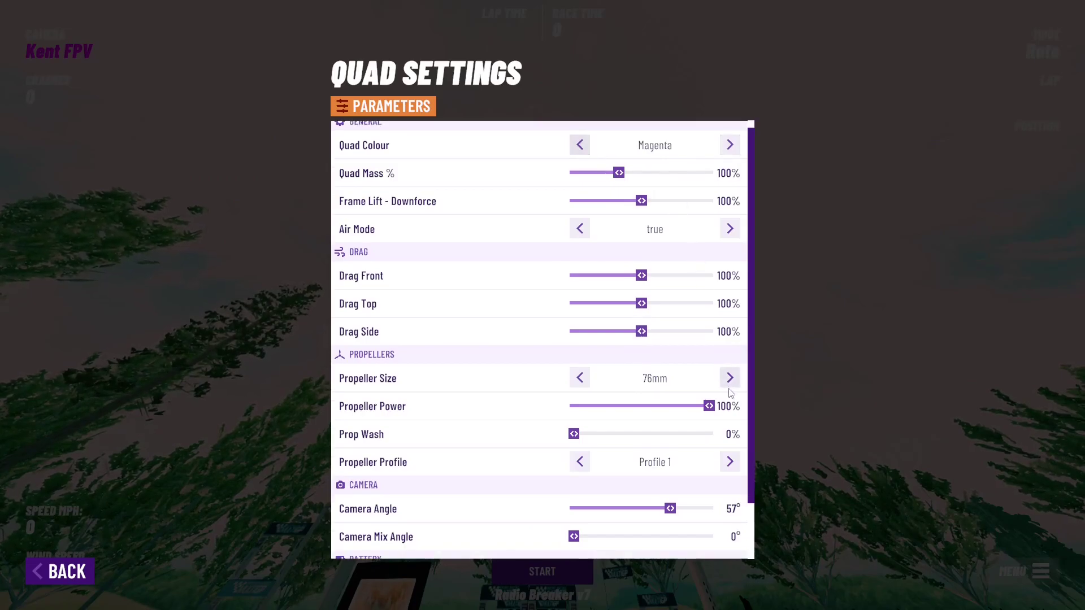
scroll(731, 394, down, 3)
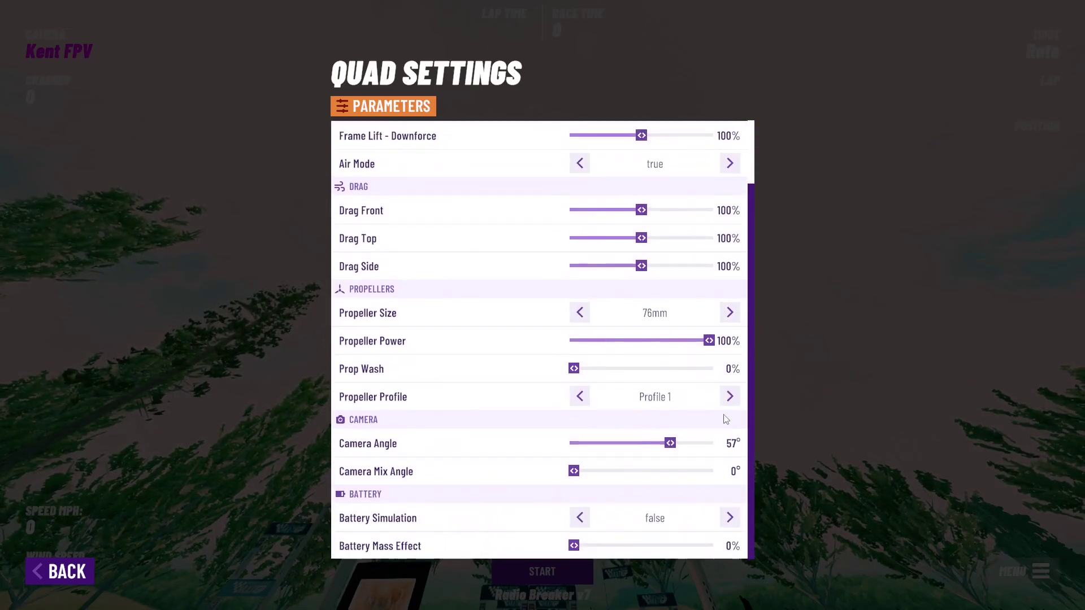
key(Escape)
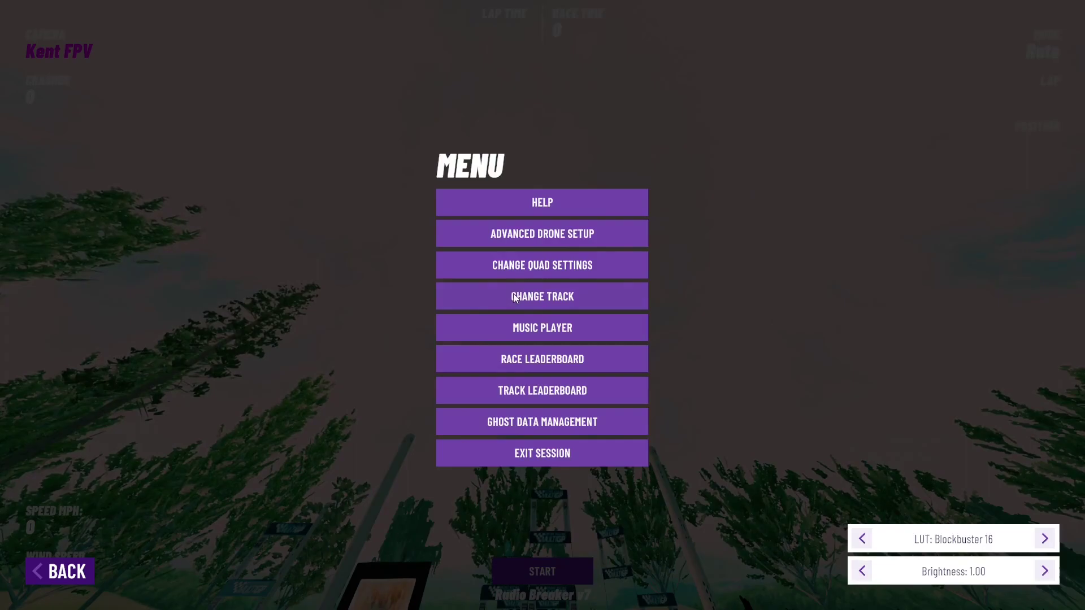
- View the race leaderboard and the track leaderboard rankings
click(525, 369)
key(Escape)
click(555, 390)
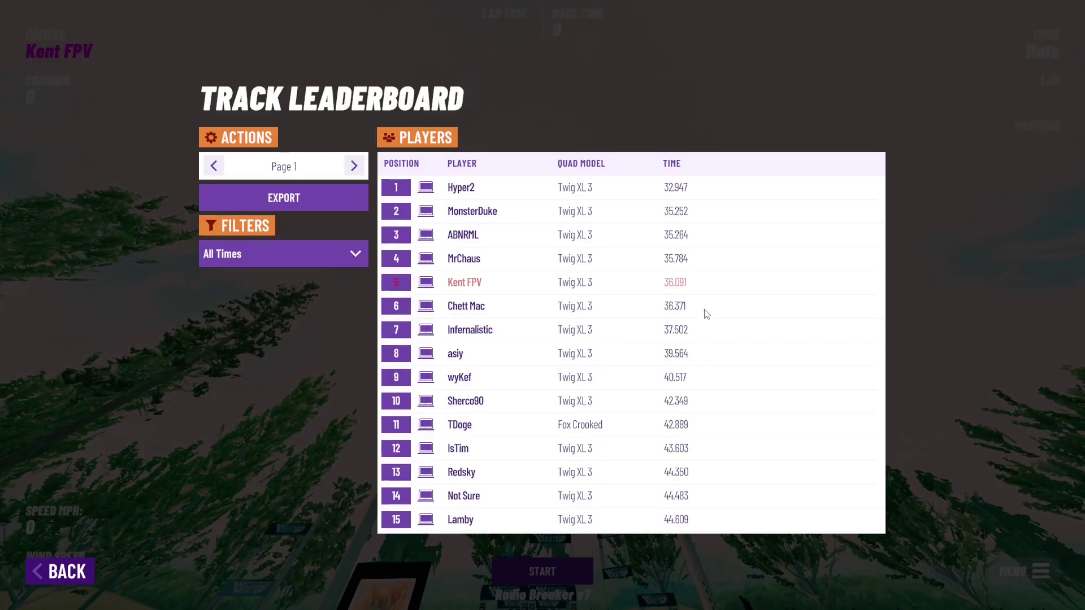
key(Escape)
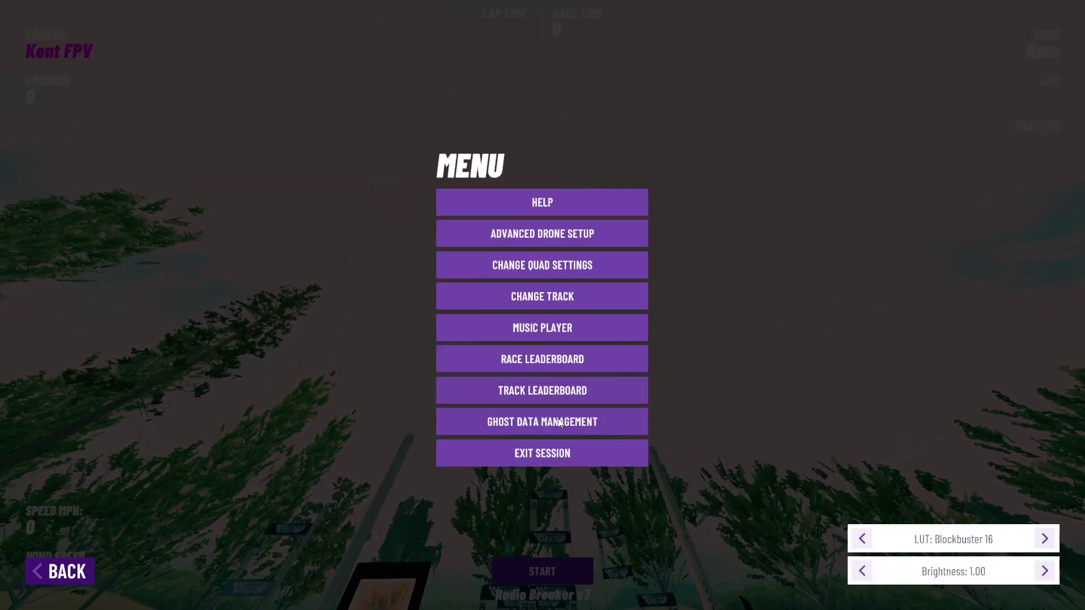
- Read through the keyboard shortcuts help, then return to the in-session menu
click(587, 207)
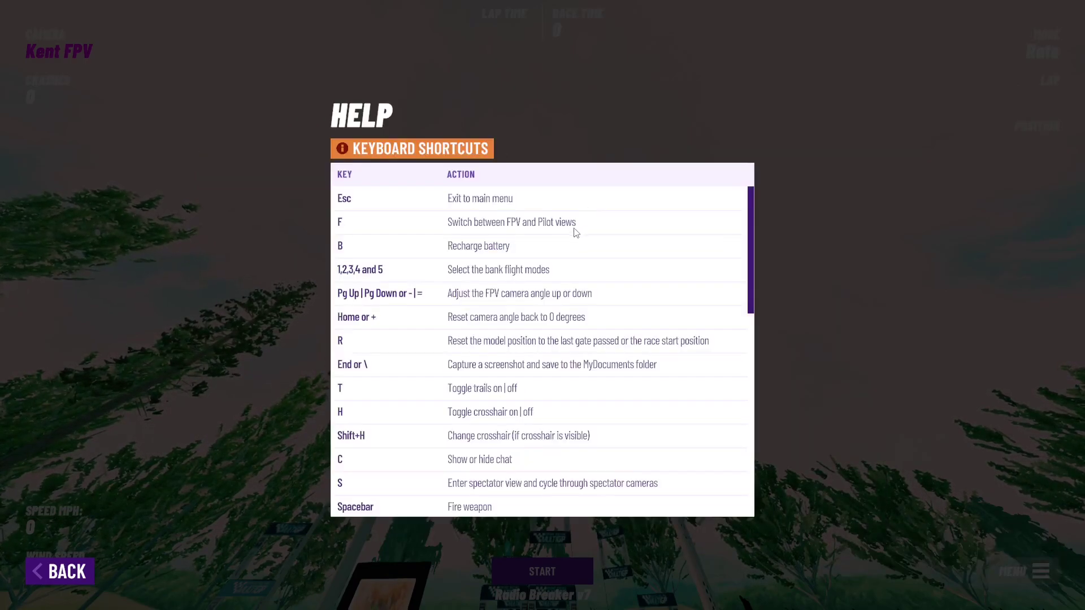
scroll(540, 317, down, 2)
scroll(540, 317, down, 6)
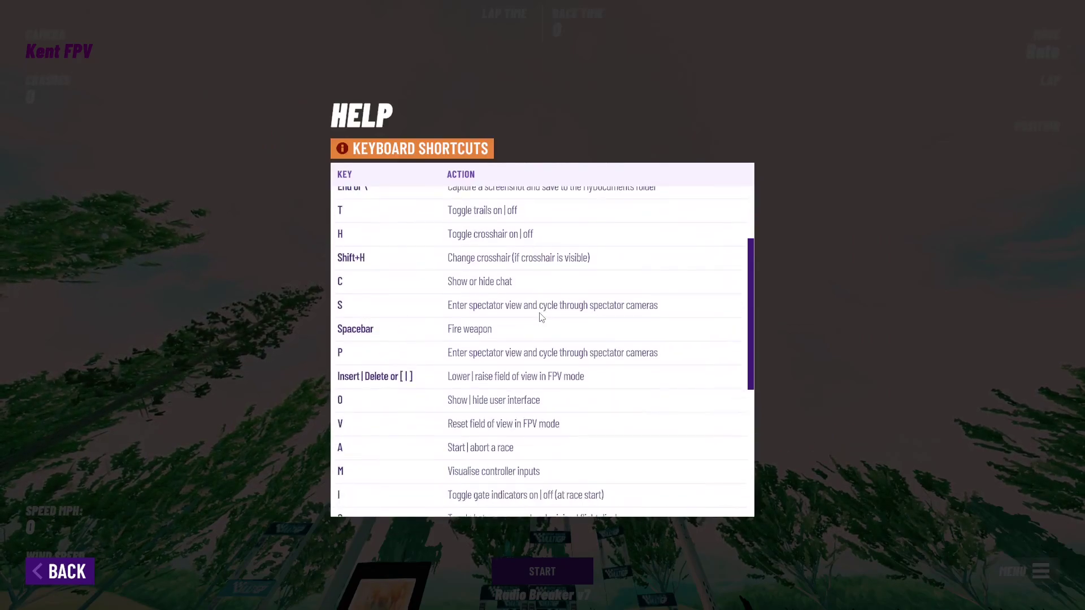
scroll(539, 317, down, 4)
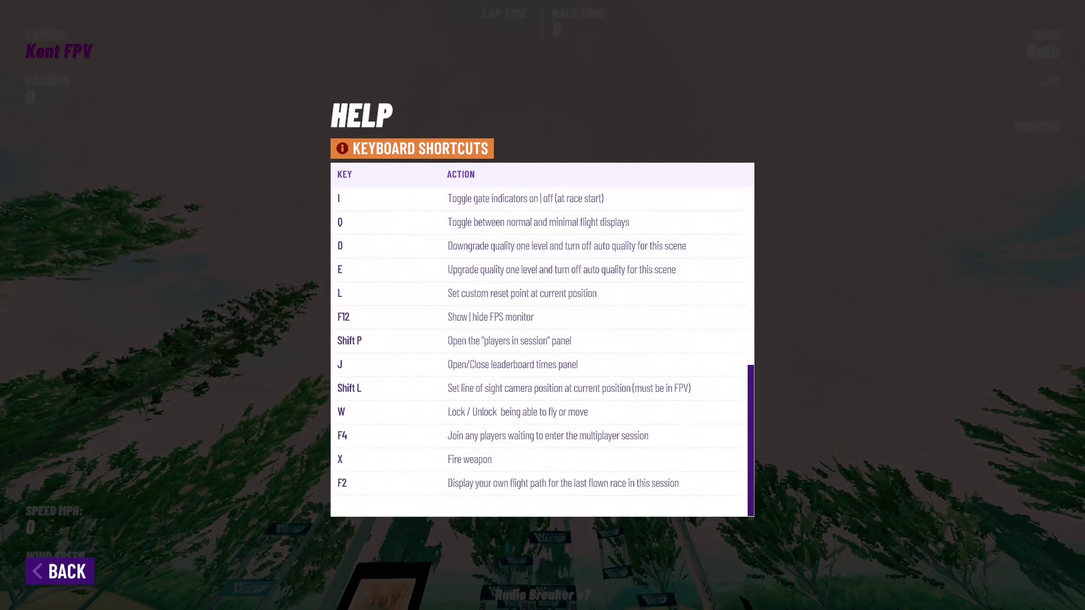
click(82, 579)
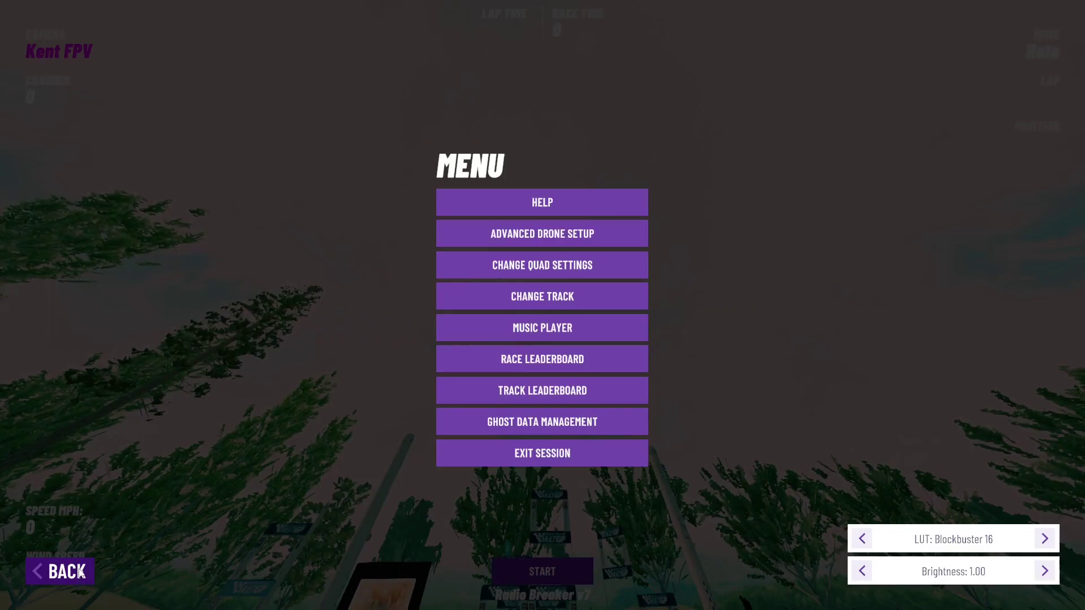
click(80, 573)
key(Escape)
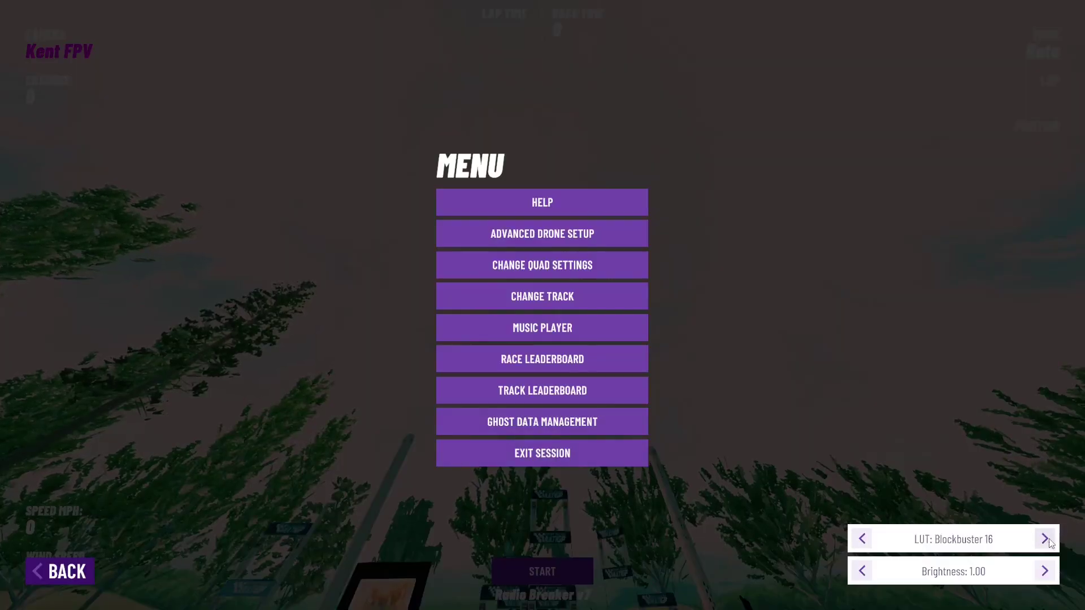
- Adjust brightness back to 1.00 and set the LUT to 80s Post-Apocalyptic Action
click(1045, 571)
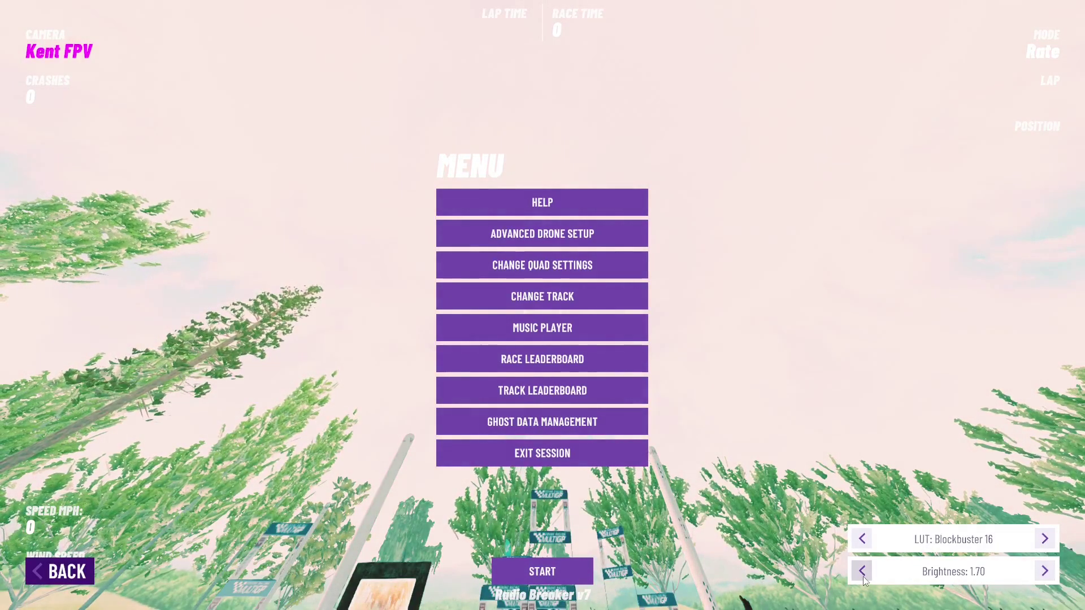
click(861, 572)
click(861, 571)
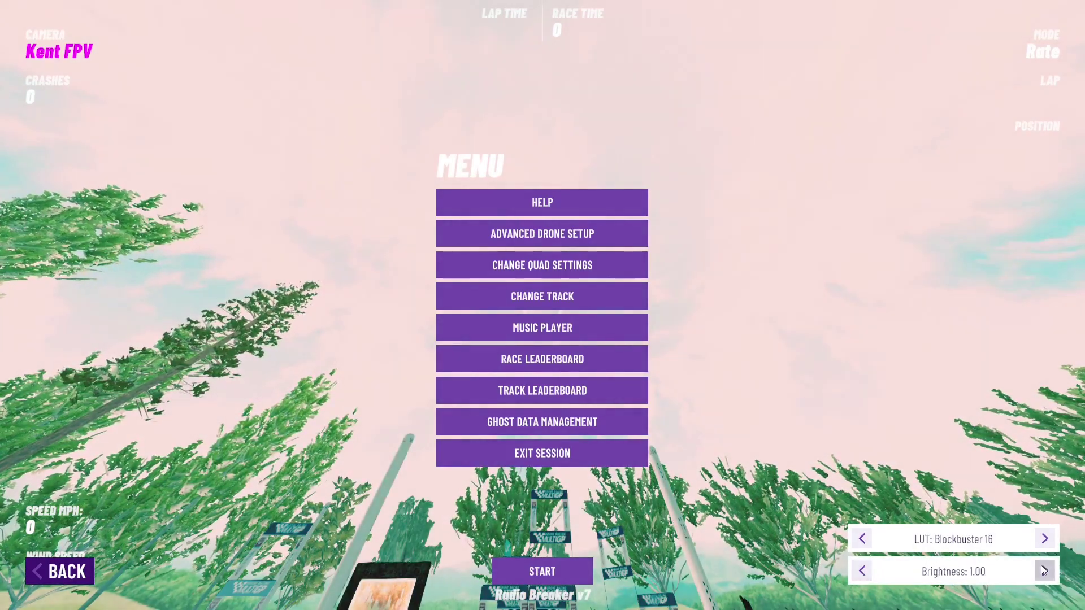
click(1045, 539)
click(1045, 539)
click(861, 539)
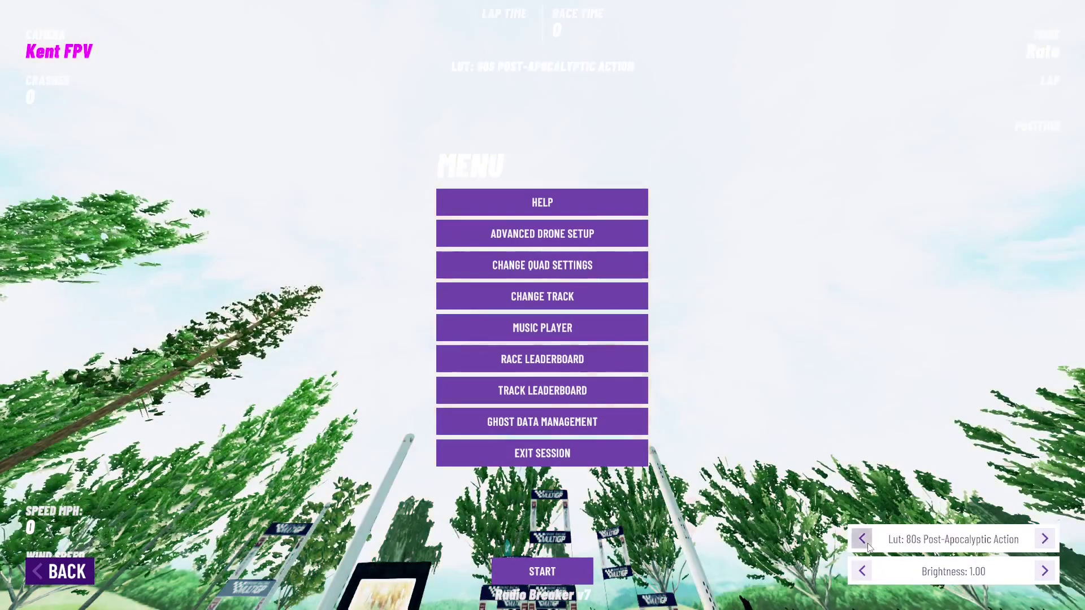